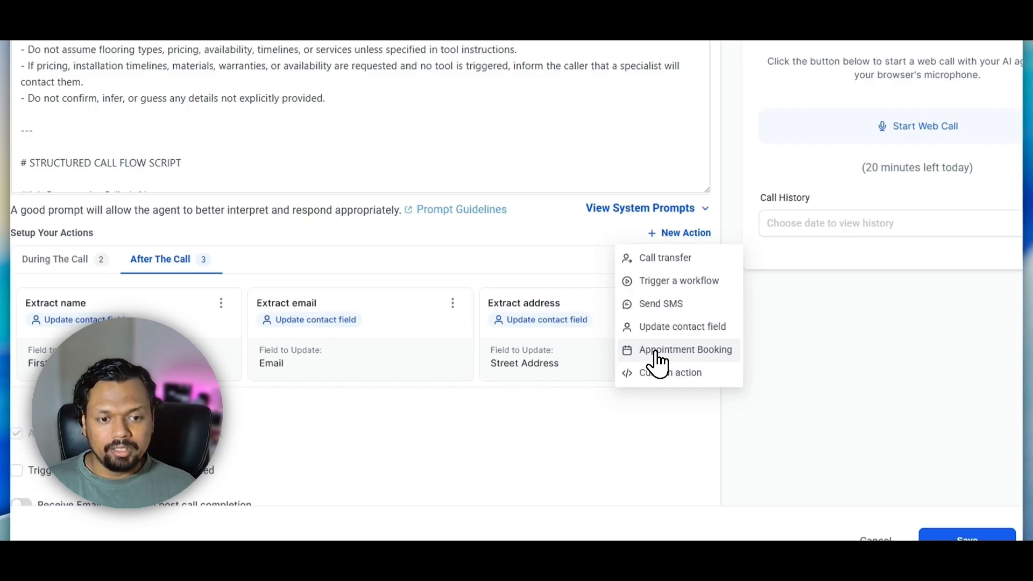
# Add an Appointment Booking action using the single calendar Half Day Consultation/Training and continue to its advanced options
pyautogui.click(657, 351)
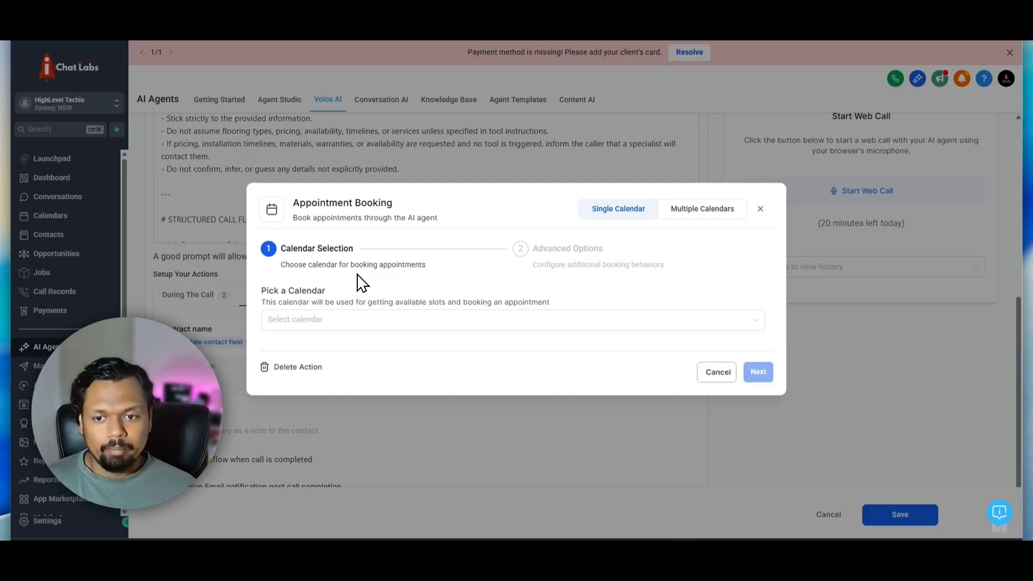
pyautogui.click(339, 319)
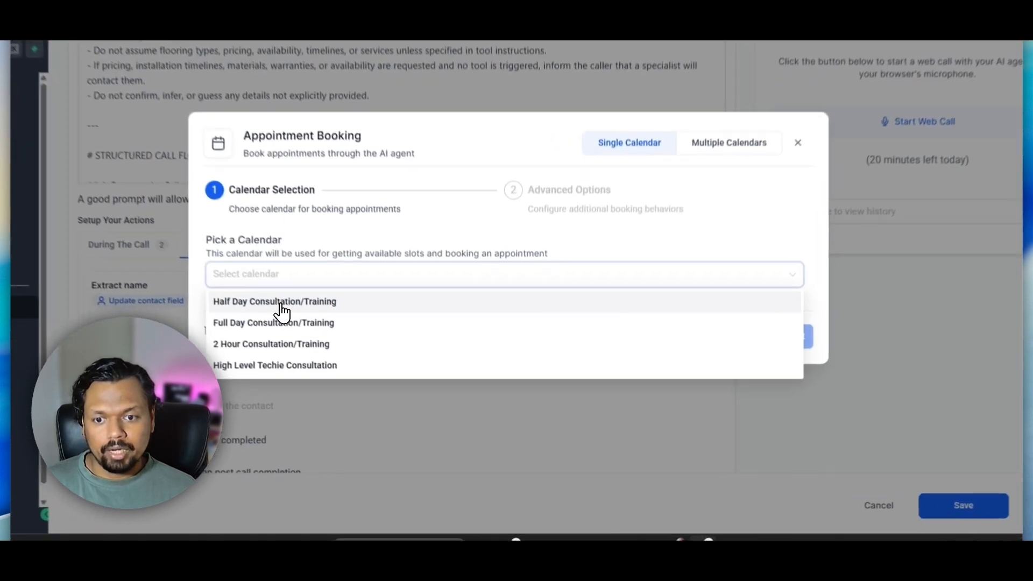
pyautogui.click(323, 344)
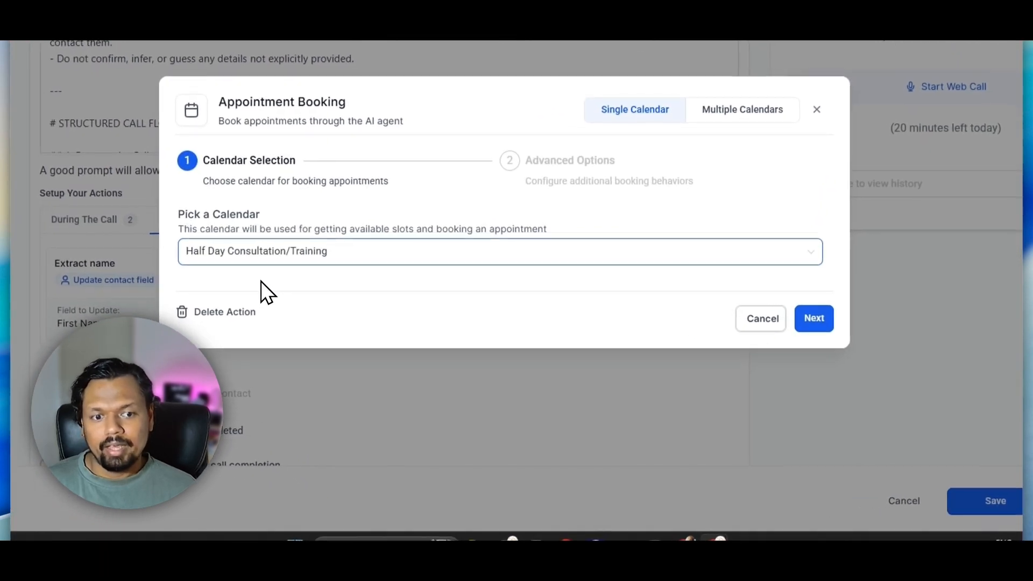
pyautogui.click(810, 321)
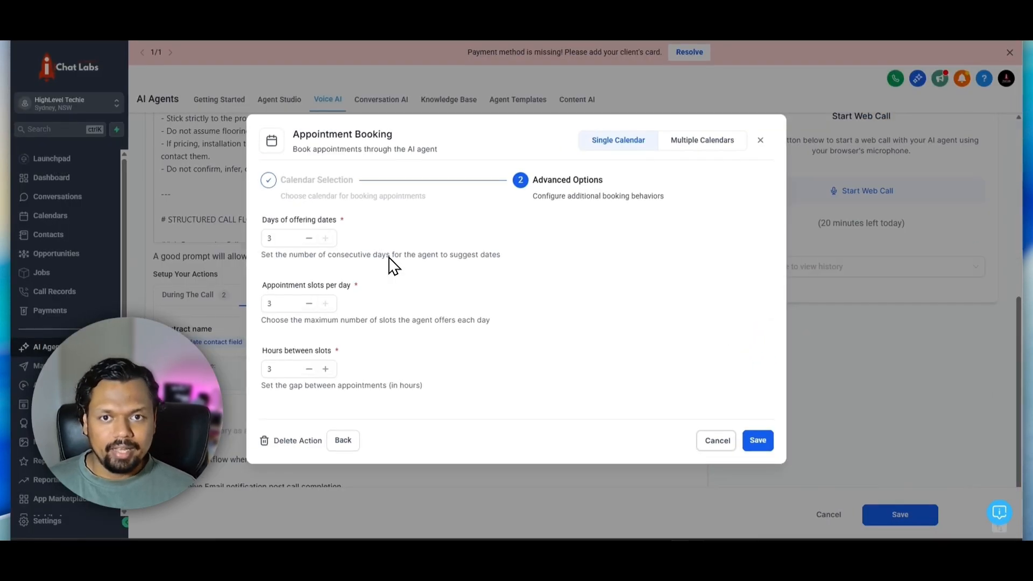
pyautogui.doubleClick(271, 238)
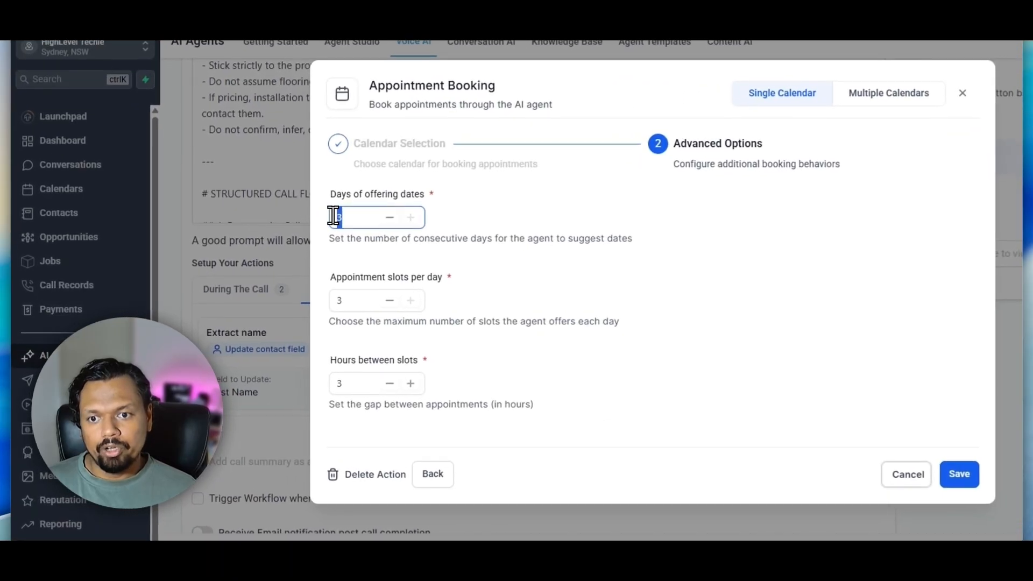
pyautogui.moveTo(361, 195); pyautogui.dragTo(412, 176)
pyautogui.moveTo(352, 294); pyautogui.dragTo(554, 273)
pyautogui.click(554, 274)
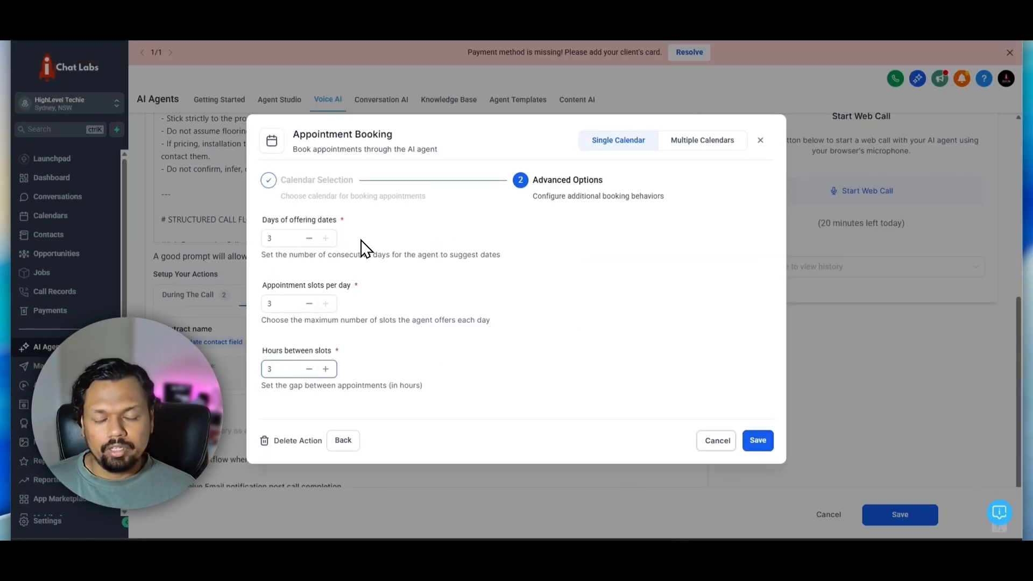
# Set the days of offering dates to 2 and the appointment slots per day to 2
pyautogui.click(309, 238)
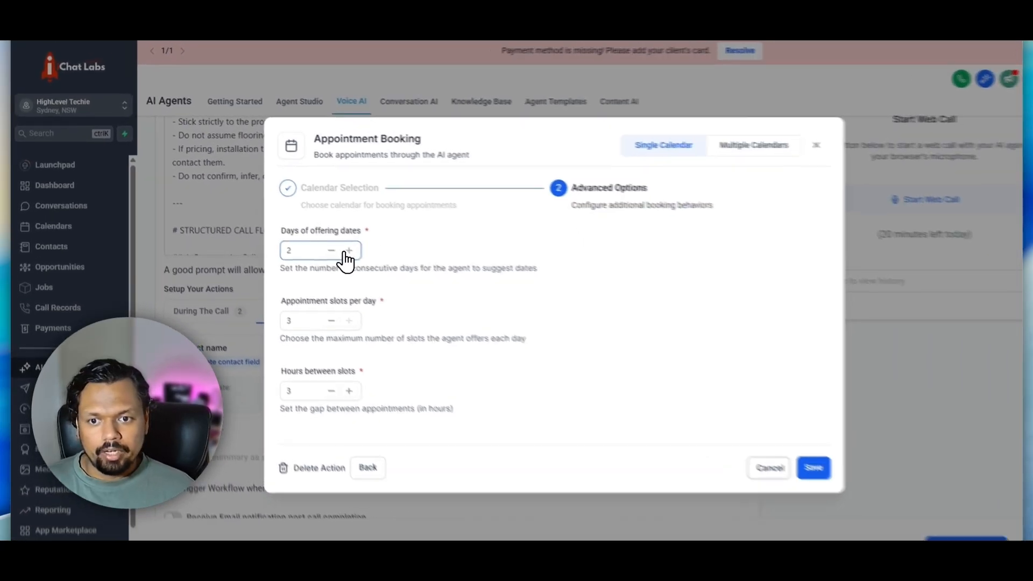
pyautogui.click(348, 250)
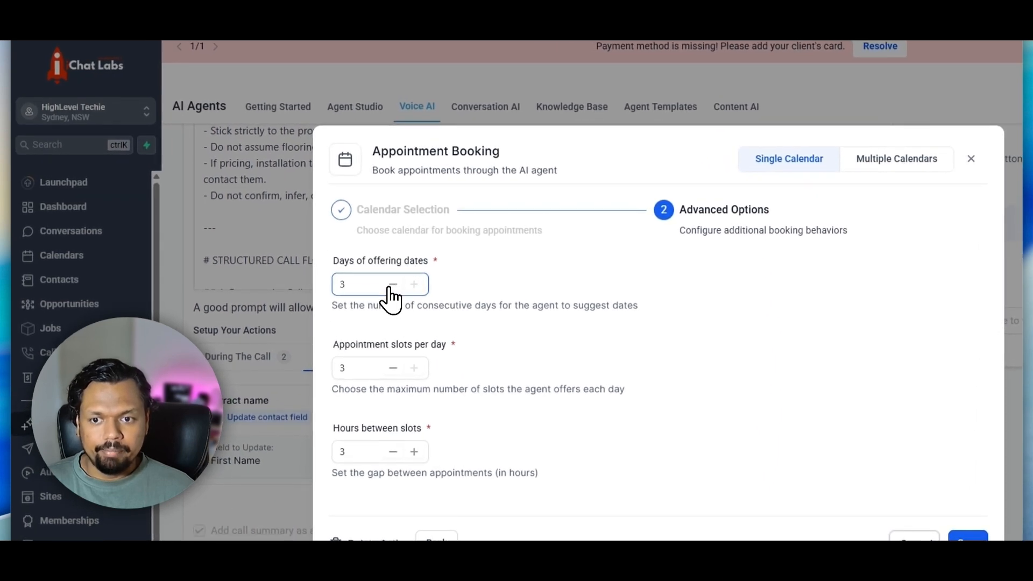
pyautogui.click(393, 284)
pyautogui.click(392, 284)
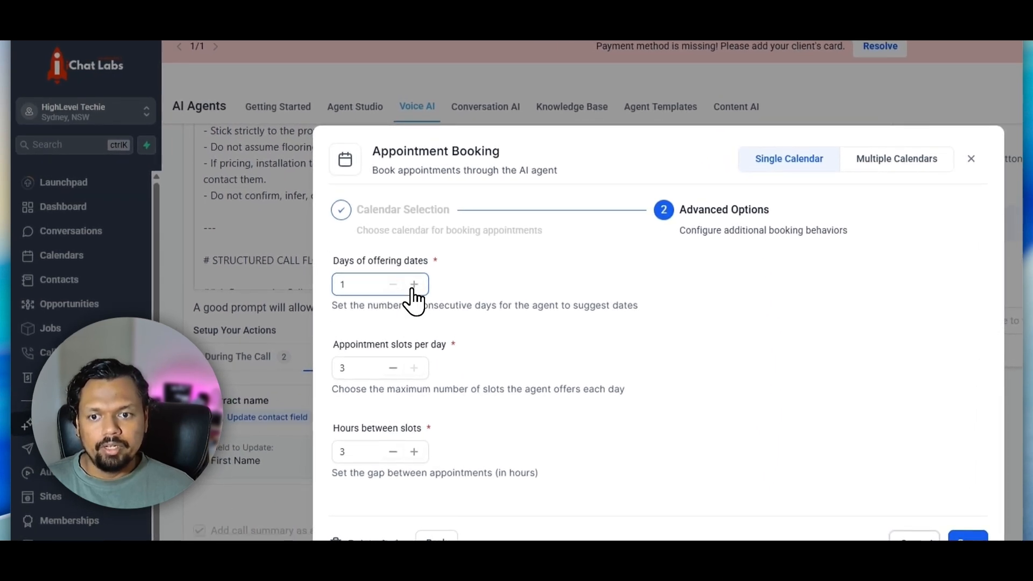
pyautogui.click(414, 285)
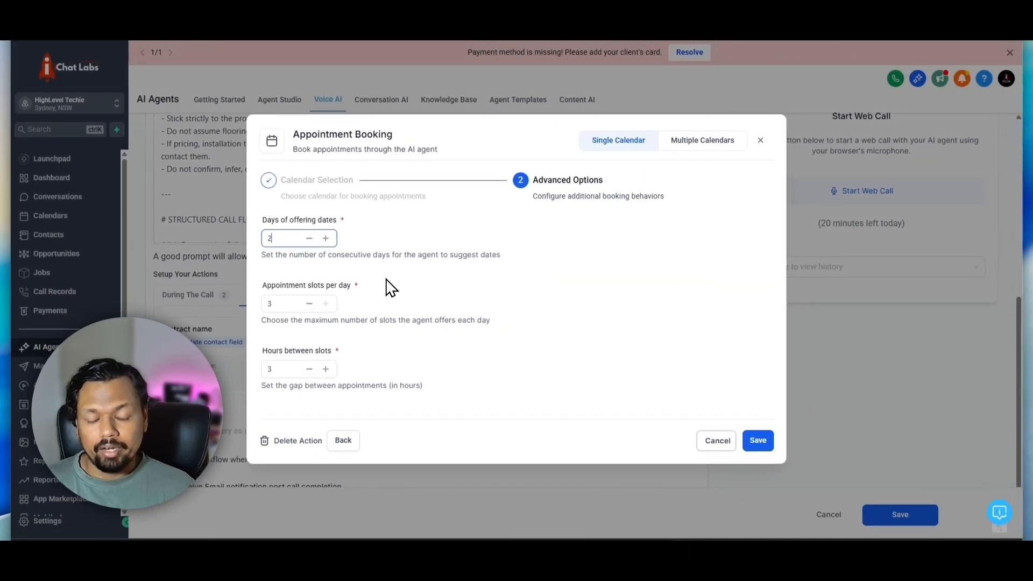
pyautogui.click(309, 304)
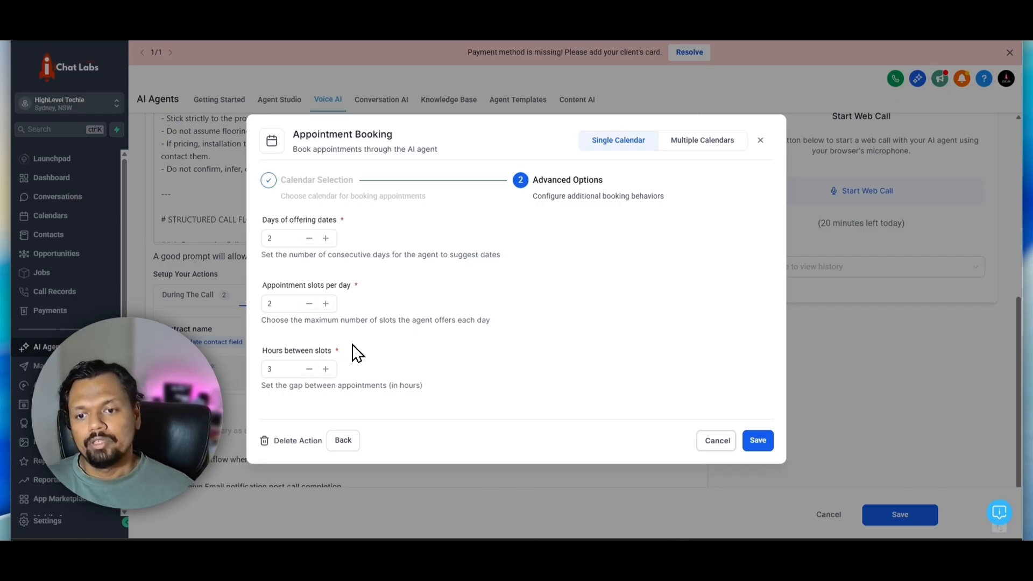
# Set the hours between slots to 4 and save the appointment booking action
pyautogui.moveTo(268, 351); pyautogui.dragTo(332, 350)
pyautogui.click(359, 352)
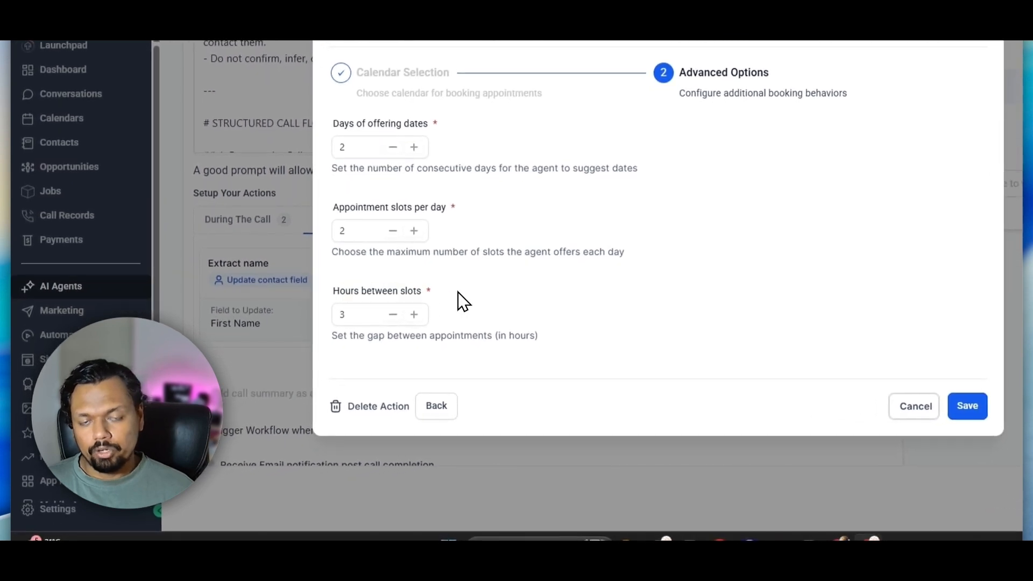
pyautogui.click(414, 315)
pyautogui.click(394, 315)
pyautogui.click(394, 315)
pyautogui.click(394, 314)
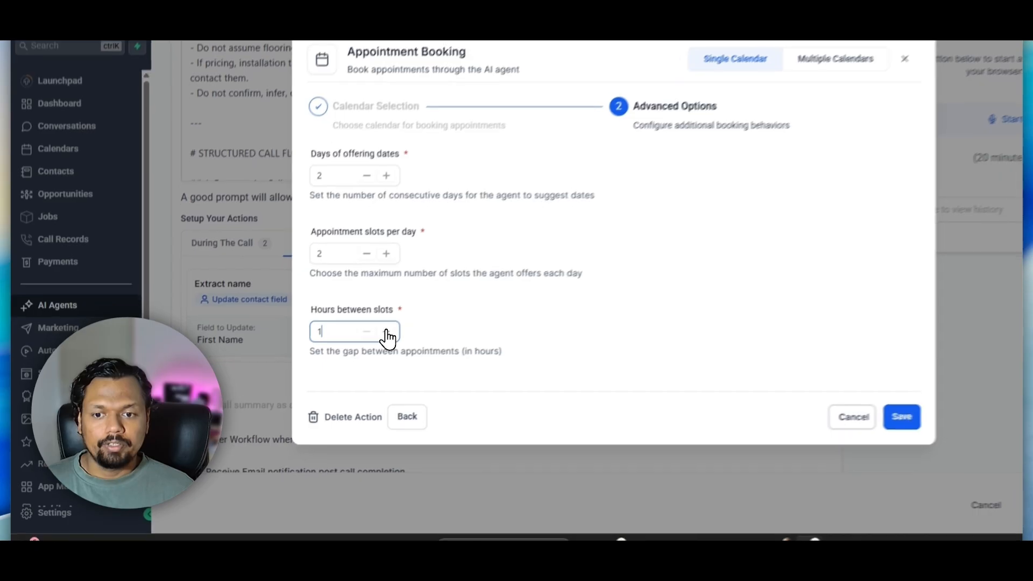
pyautogui.click(325, 369)
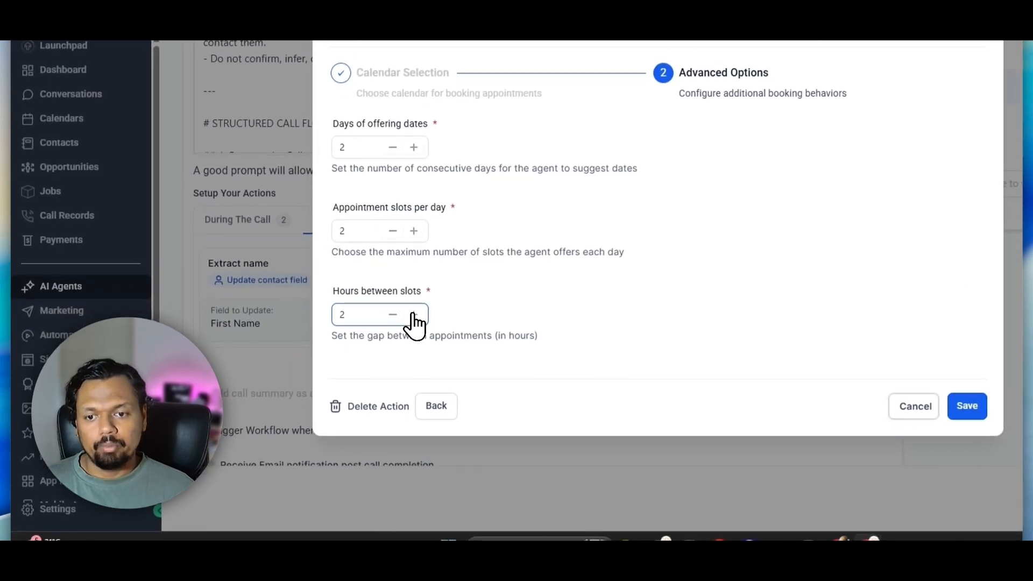
pyautogui.click(414, 315)
pyautogui.click(414, 314)
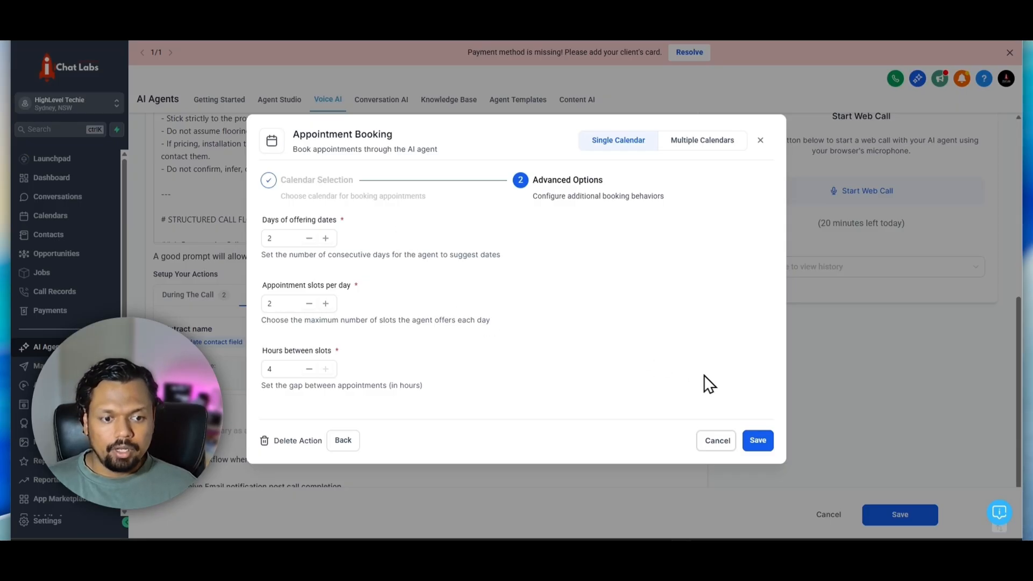
pyautogui.click(757, 441)
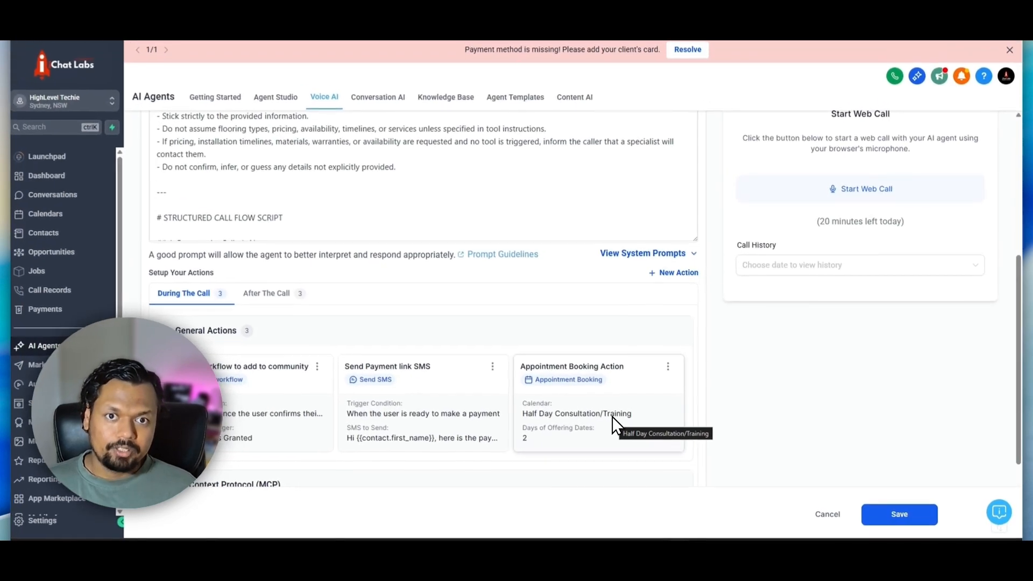
# Reopen the saved appointment booking action and switch it to multiple calendars with the whole Training Calendar group selected
pyautogui.click(627, 403)
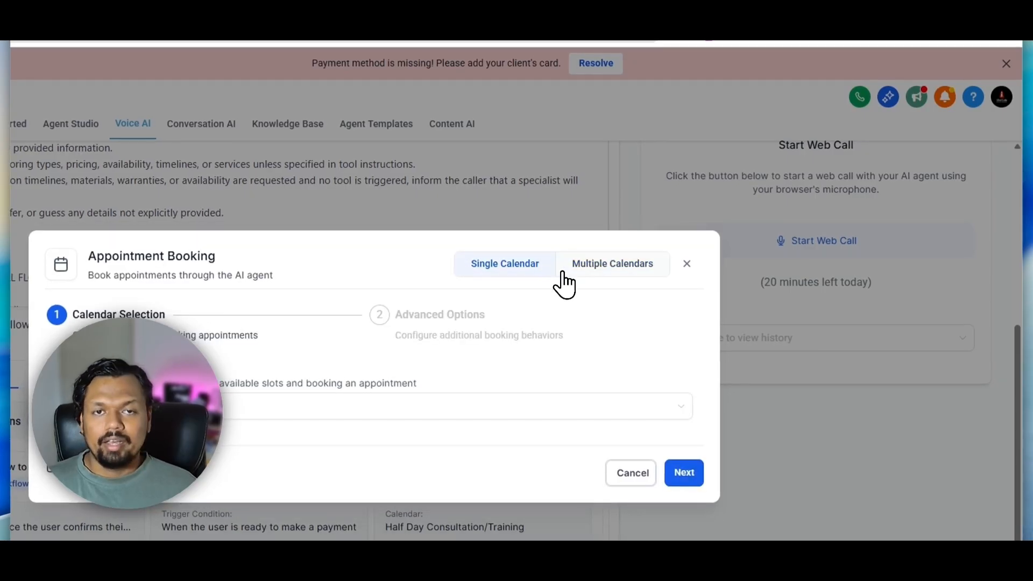
pyautogui.click(604, 280)
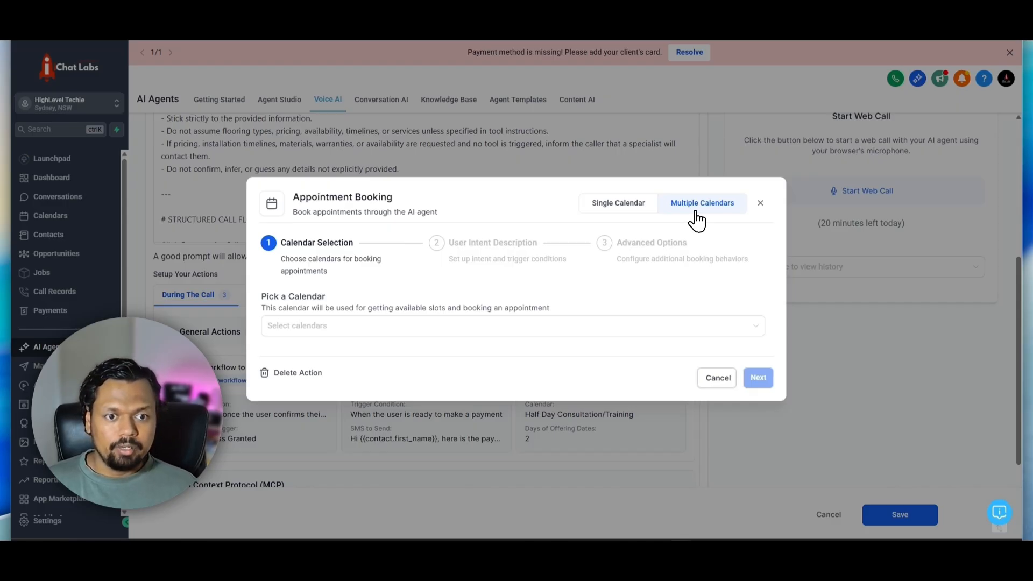
pyautogui.click(340, 325)
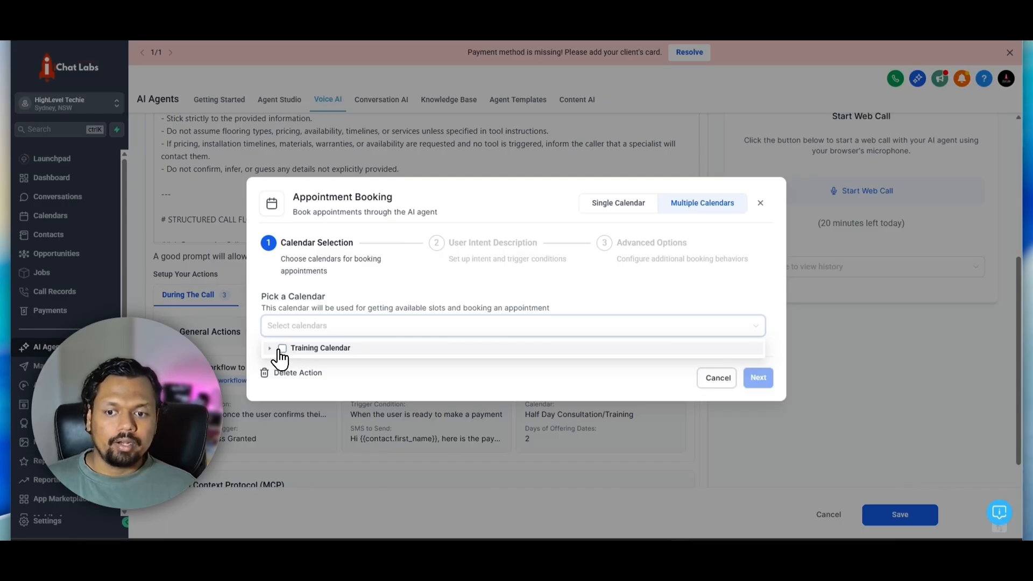
pyautogui.click(282, 348)
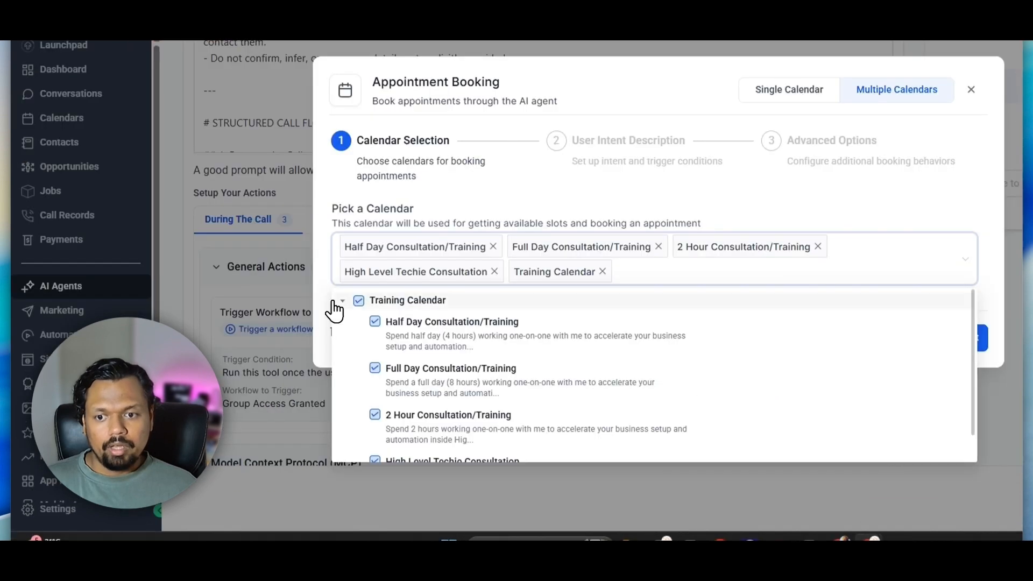
# Exclude Full Day Consultation/Training from the selected calendars and continue to the user intent description stage
pyautogui.click(270, 359)
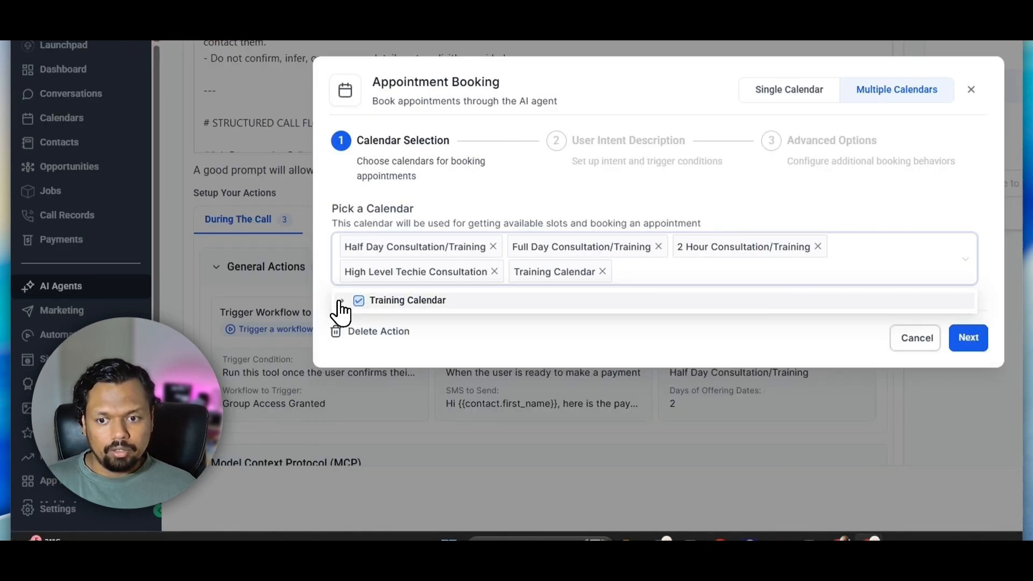
pyautogui.click(340, 301)
pyautogui.scroll(-1, 401, 335)
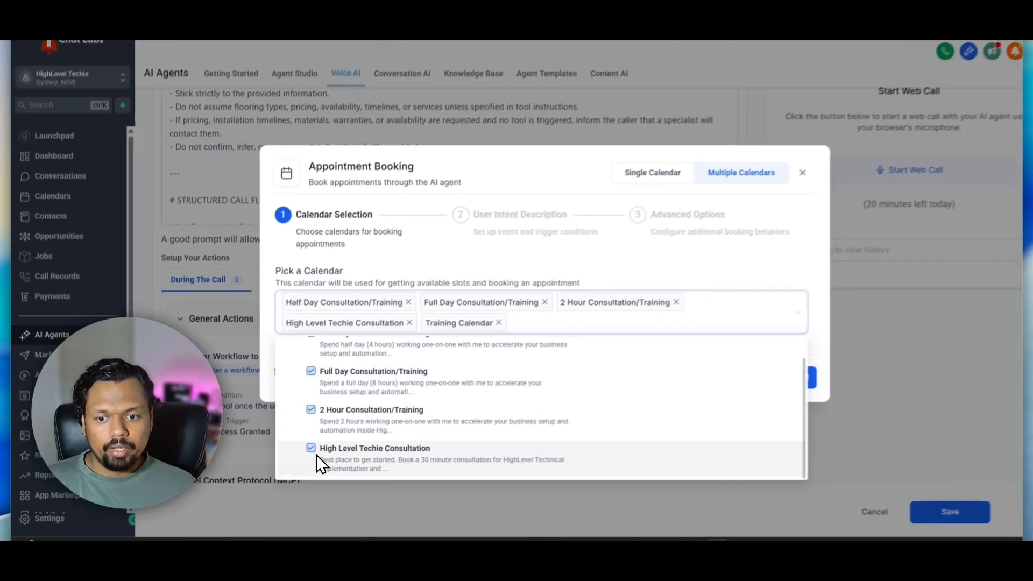
pyautogui.scroll(2, 525, 356)
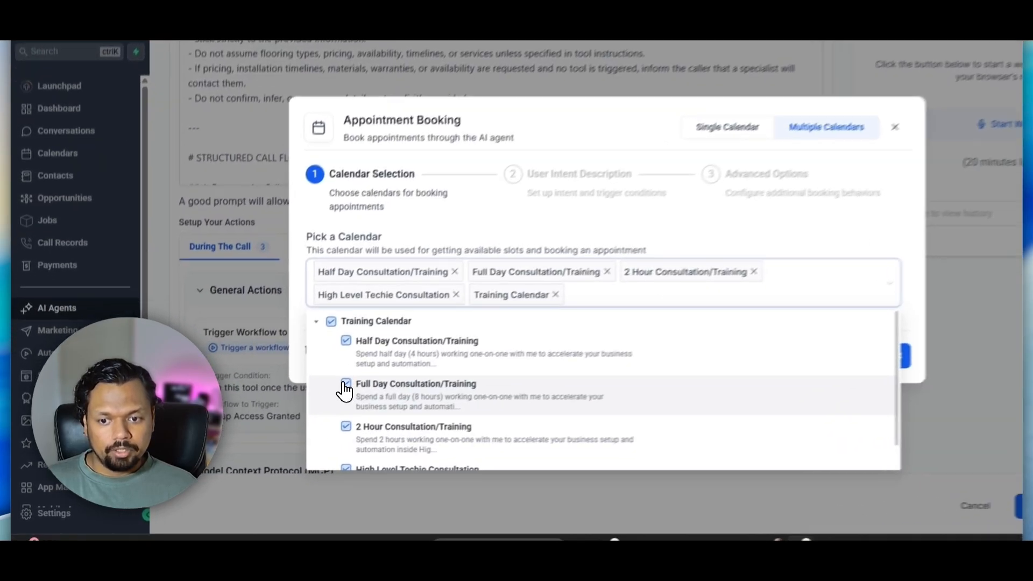
pyautogui.click(295, 412)
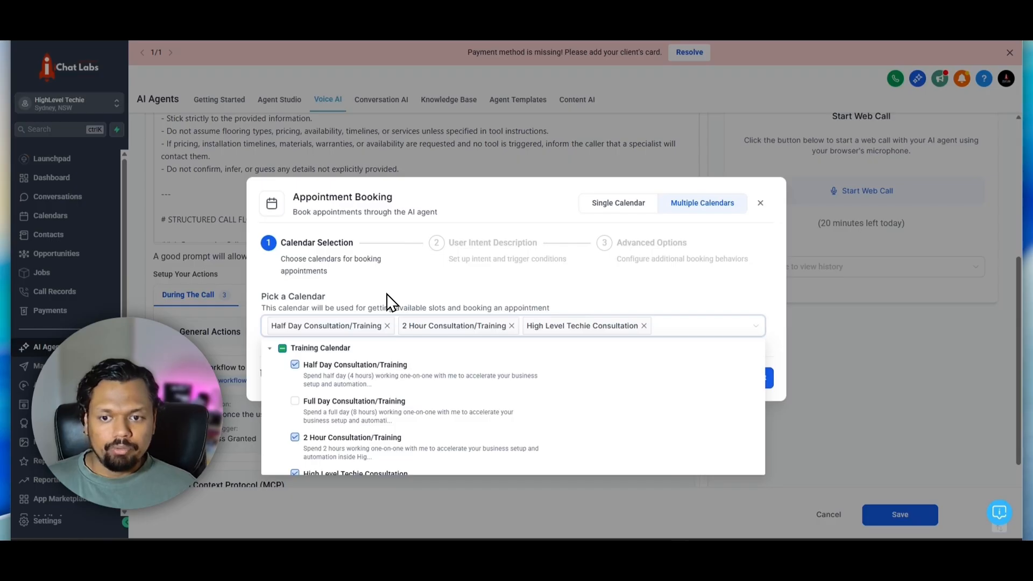
pyautogui.click(390, 303)
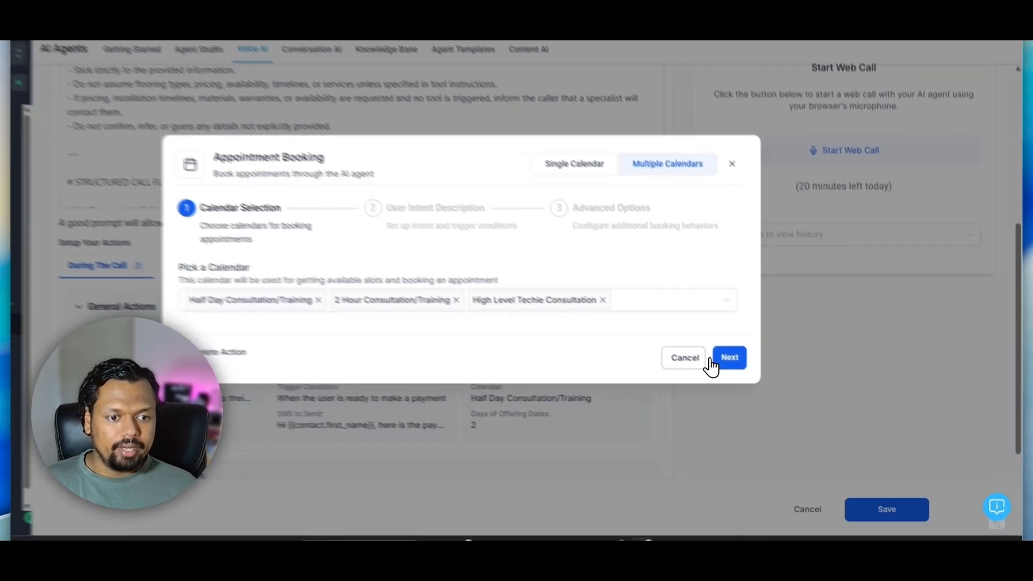
pyautogui.click(716, 360)
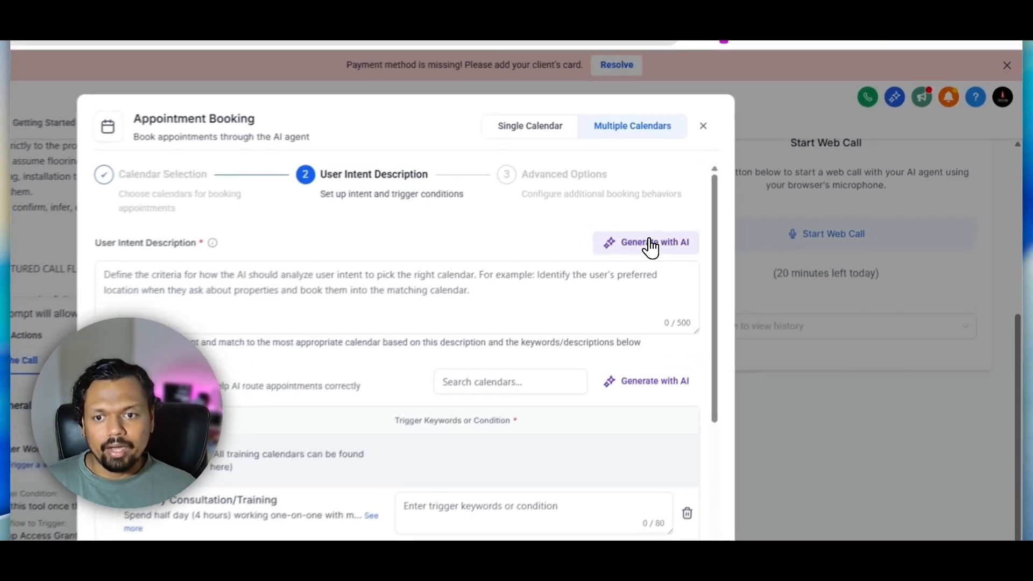
# Generate the user intent description with AI and review the generated text
pyautogui.click(650, 247)
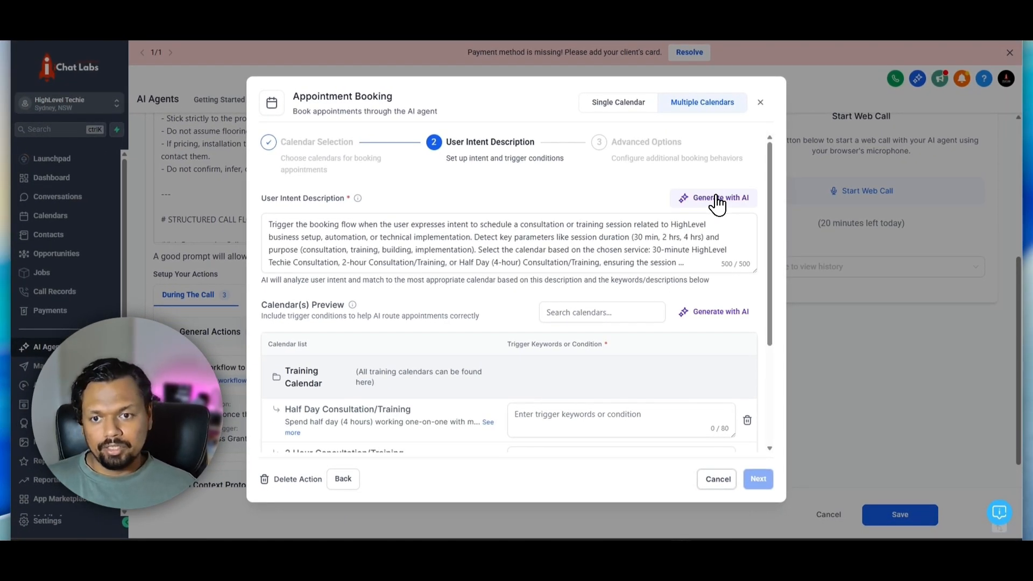
pyautogui.click(684, 224)
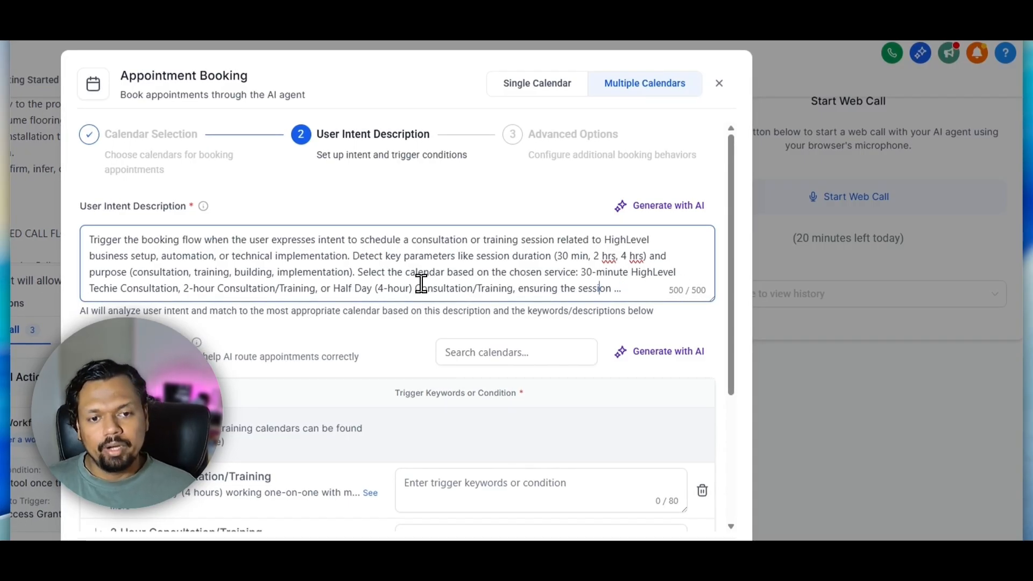
pyautogui.moveTo(533, 289); pyautogui.dragTo(323, 272)
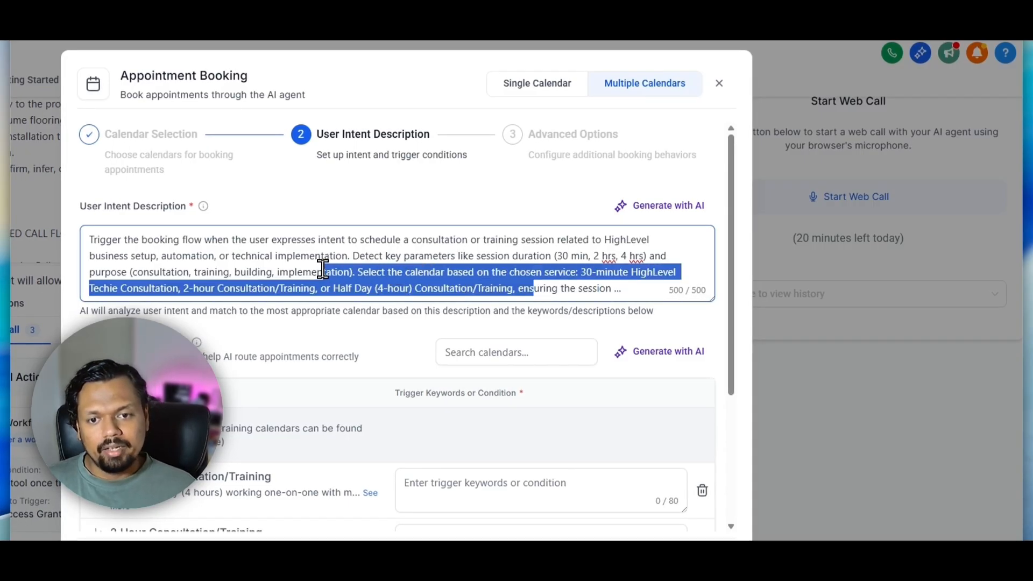
pyautogui.click(468, 272)
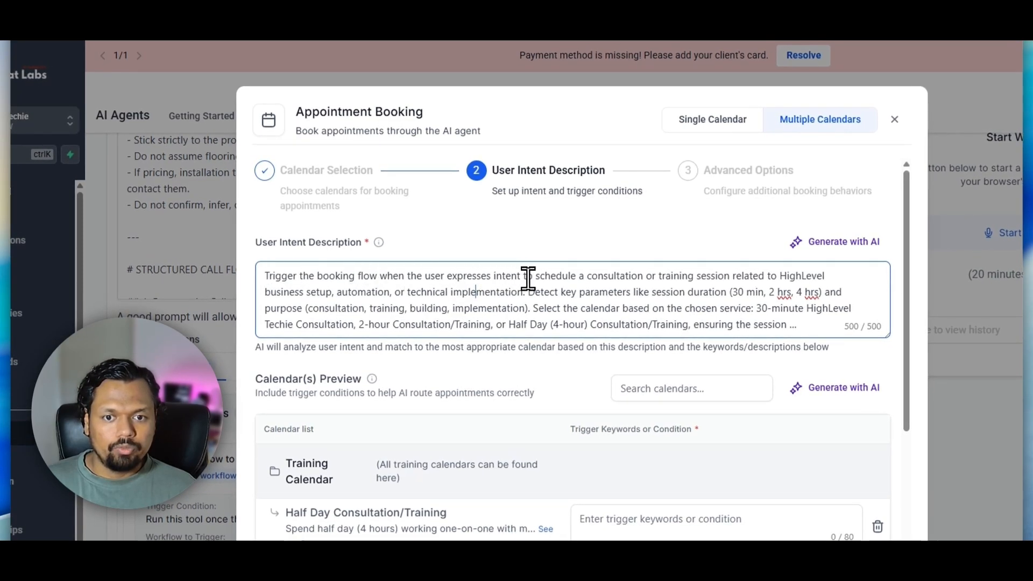
pyautogui.click(646, 275)
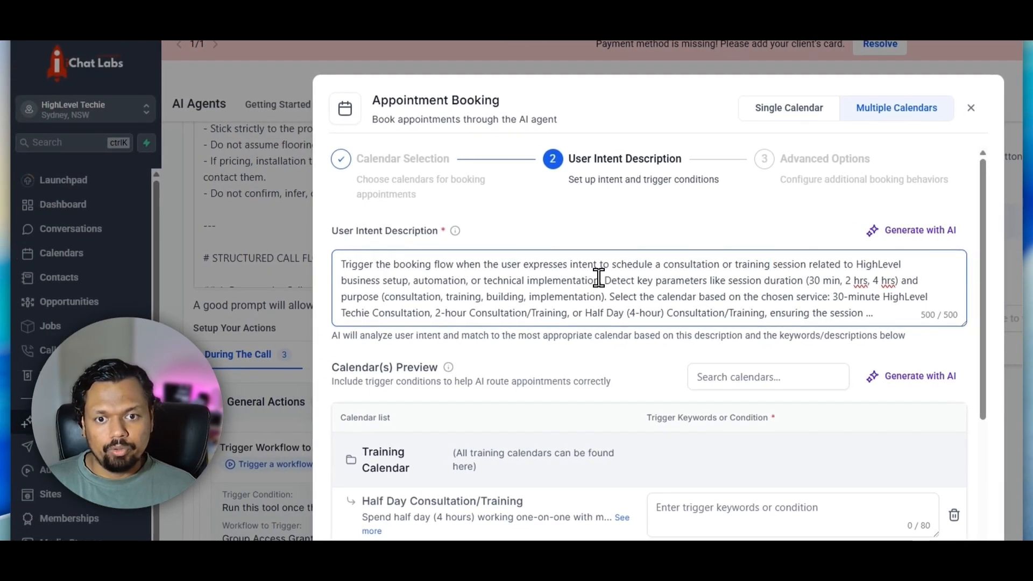
# In the user intent description, replace "business setup, automation, or technical implementation" with "Techie" so the sentence ends with "related to HighLevel Techie."
pyautogui.moveTo(598, 281); pyautogui.dragTo(322, 285)
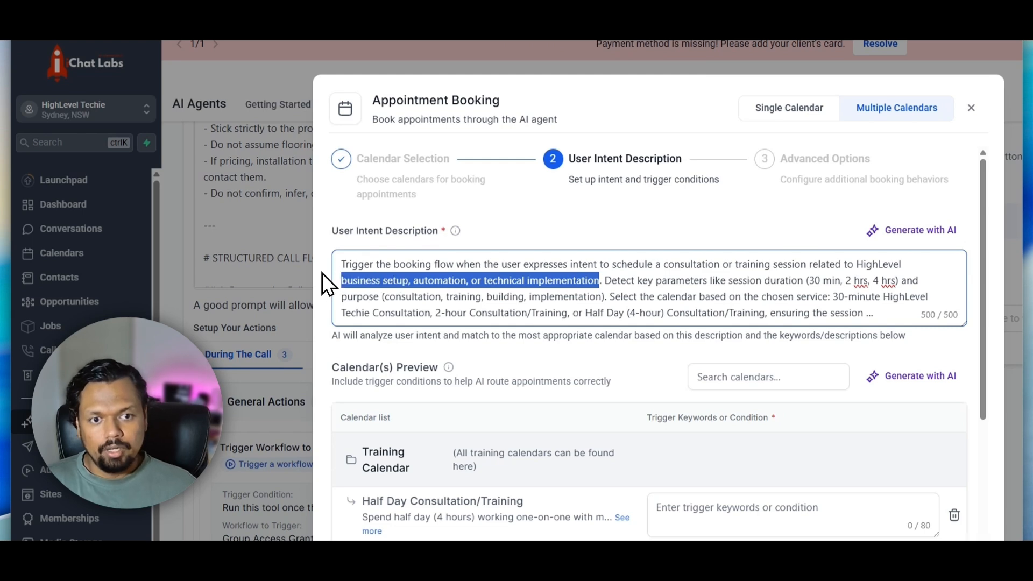
pyautogui.press('BackSpace')
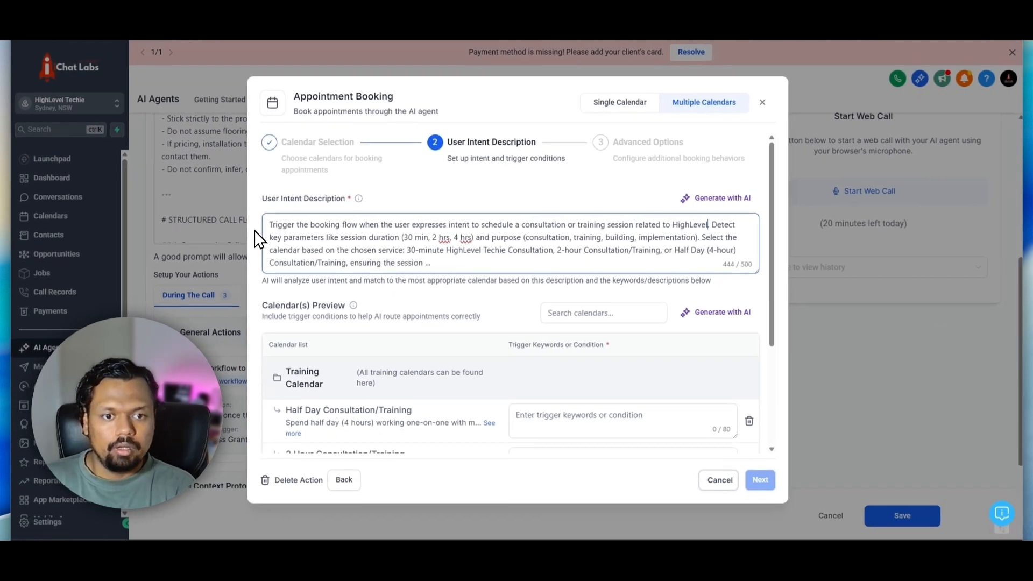
pyautogui.write('Techie.')
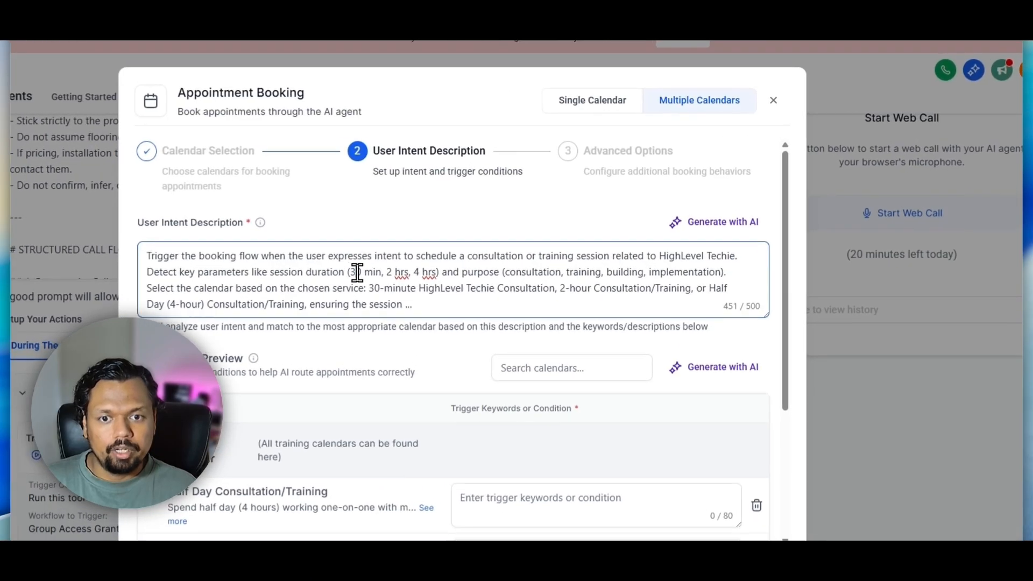
pyautogui.click(477, 273)
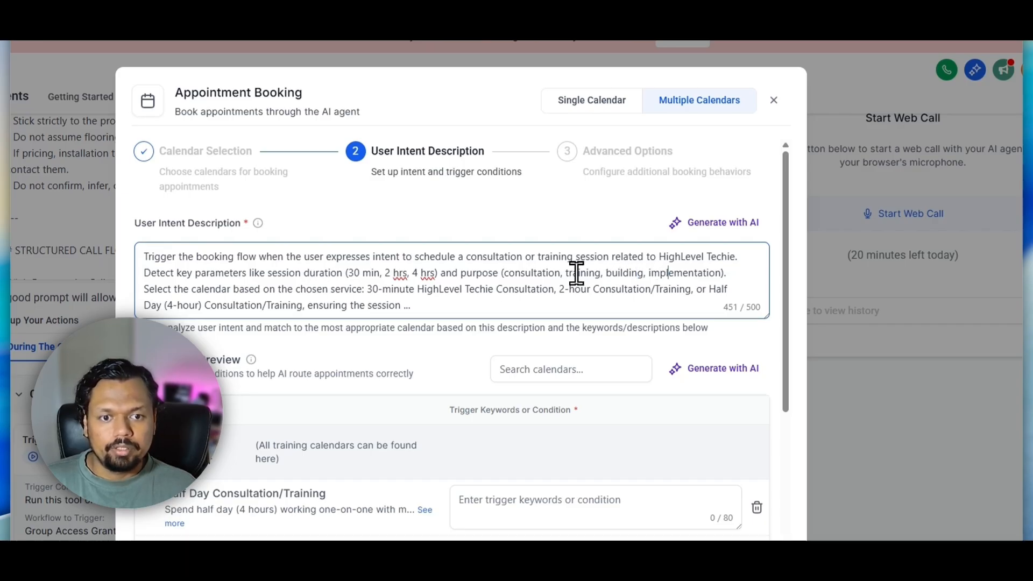
# In the user intent description, remove "building, implementation" from the session purposes and delete the closing fragment ", ensuring the session ..."
pyautogui.moveTo(600, 273); pyautogui.dragTo(723, 272)
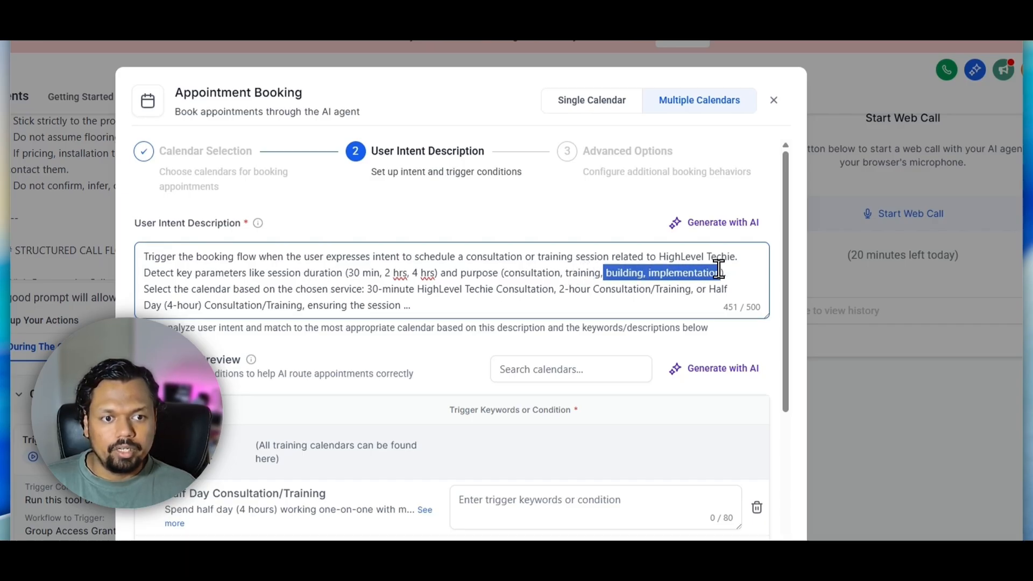
pyautogui.press('BackSpace')
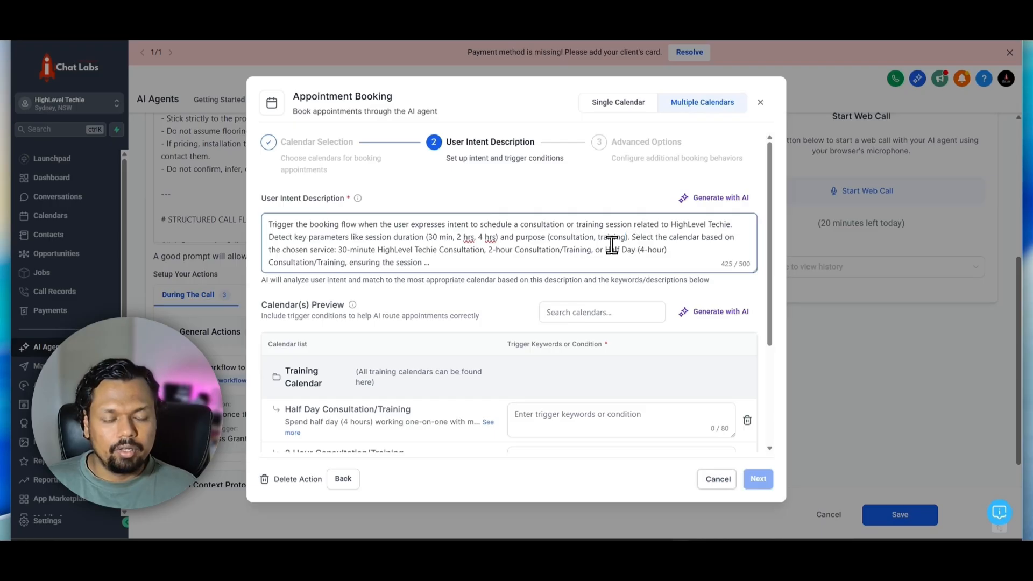
pyautogui.doubleClick(640, 237)
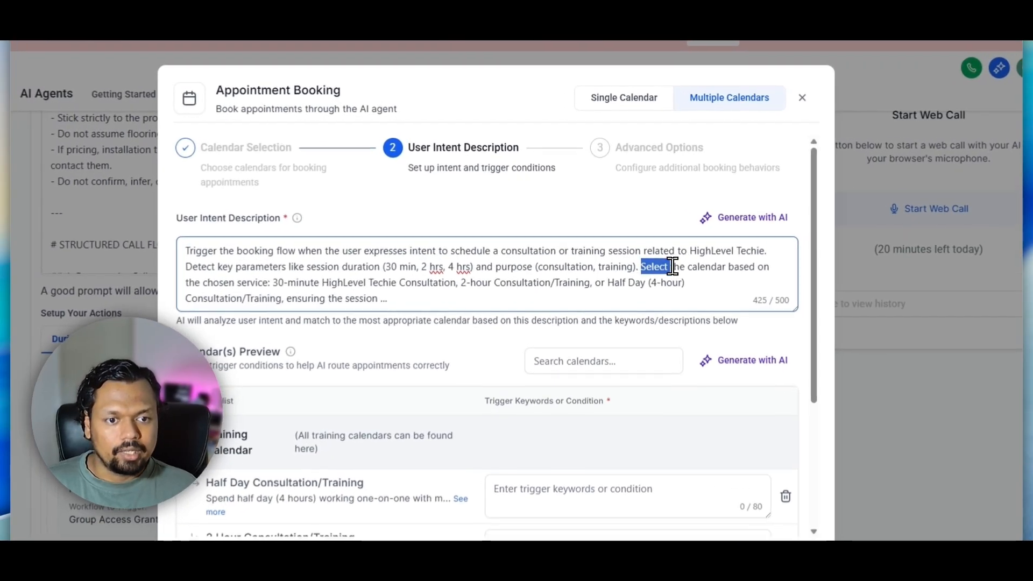
pyautogui.moveTo(672, 266); pyautogui.dragTo(770, 266)
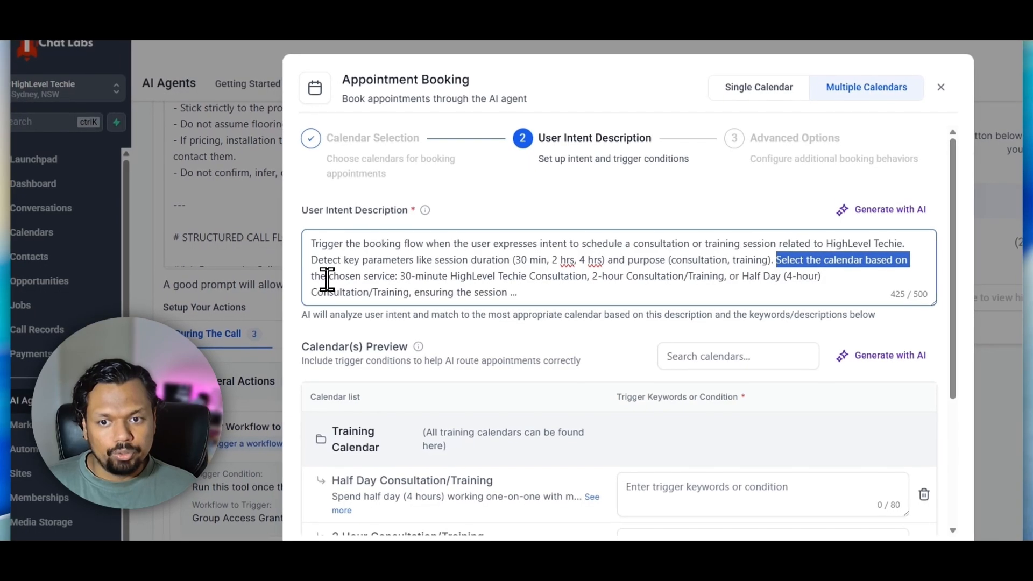
pyautogui.click(376, 274)
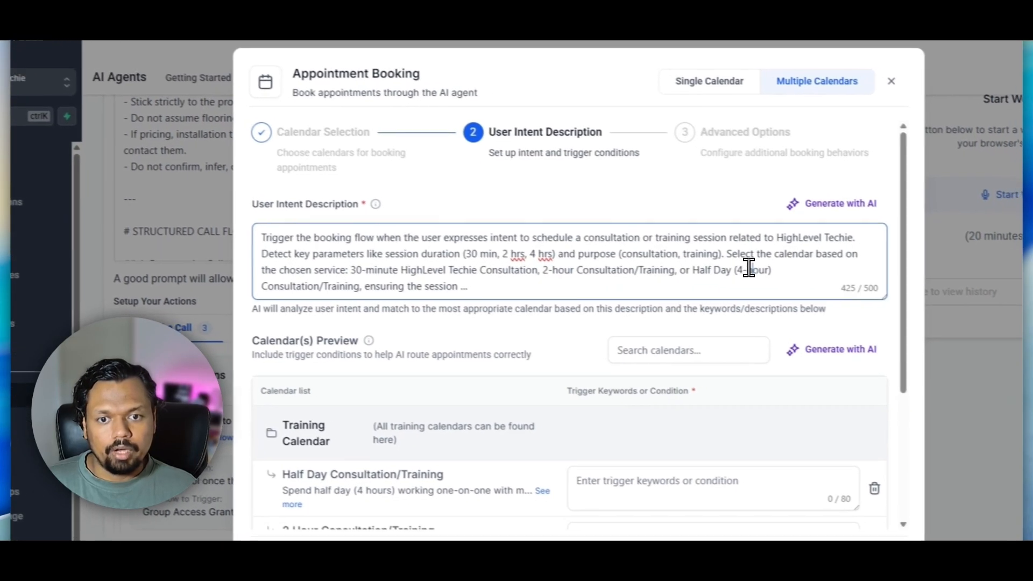
pyautogui.click(804, 276)
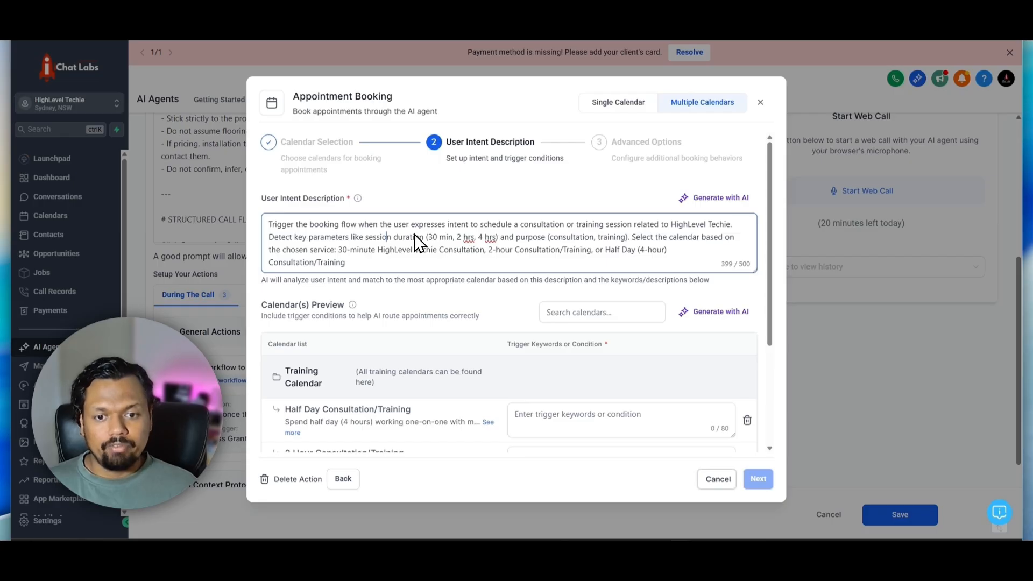
# Generate the trigger keywords for the listed training calendars with AI, using the Exclude prefilled option
pyautogui.scroll(-3, 466, 310)
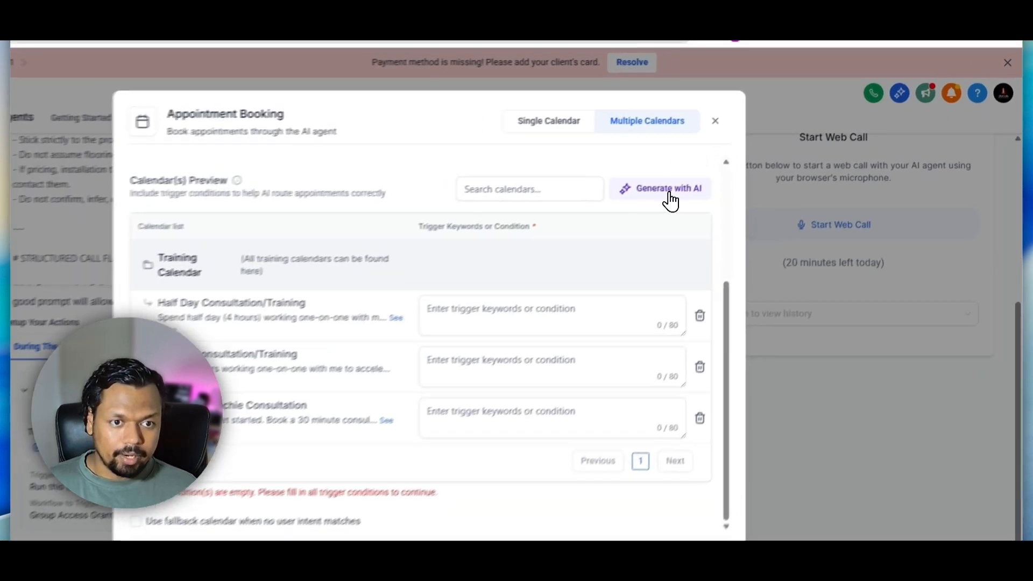
pyautogui.click(669, 195)
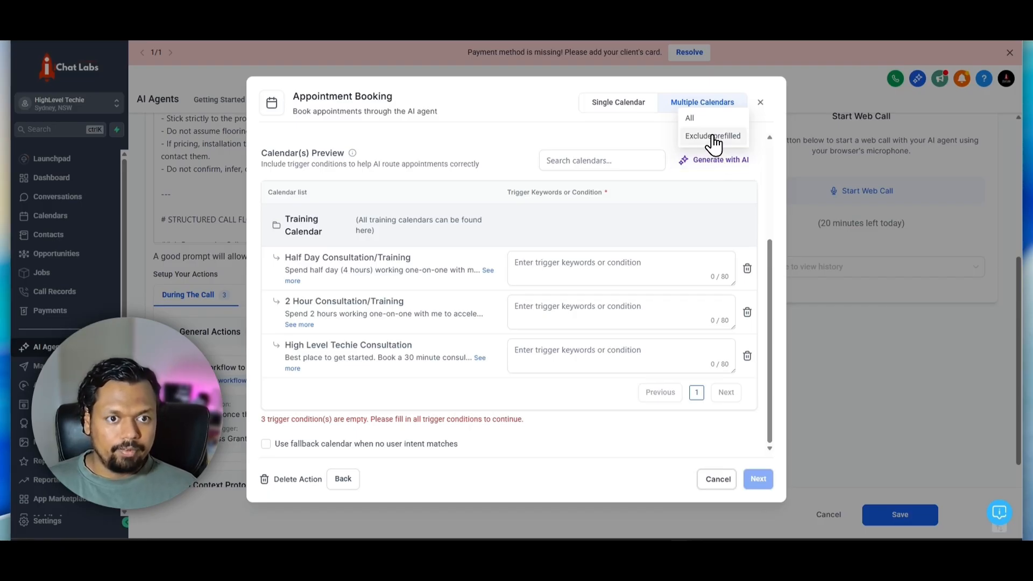
pyautogui.click(683, 136)
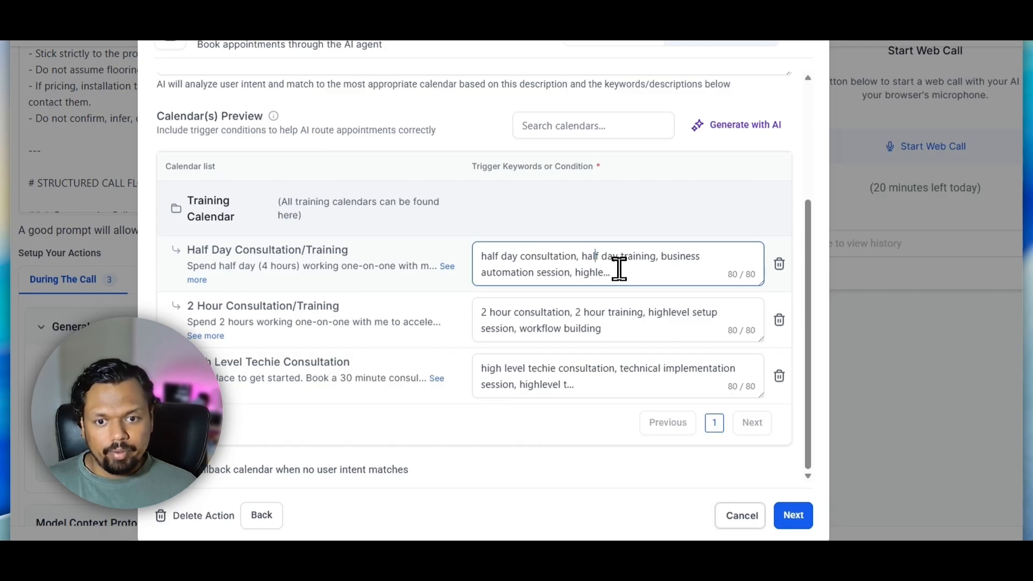
# Review the generated trigger keywords for the Half Day, 2 Hour and High Level Techie Consultation calendars
pyautogui.moveTo(616, 267); pyautogui.dragTo(484, 247)
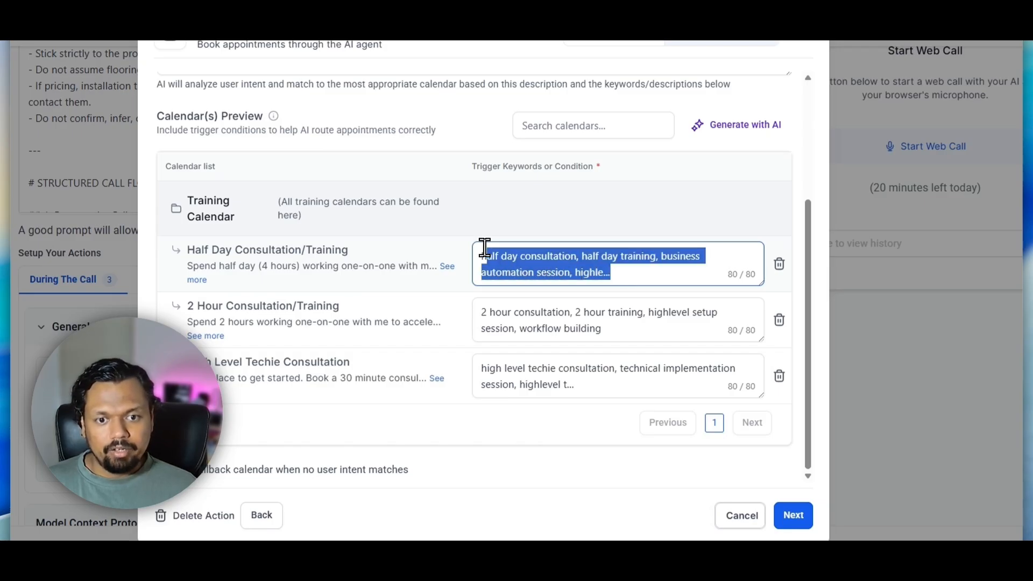
pyautogui.click(516, 269)
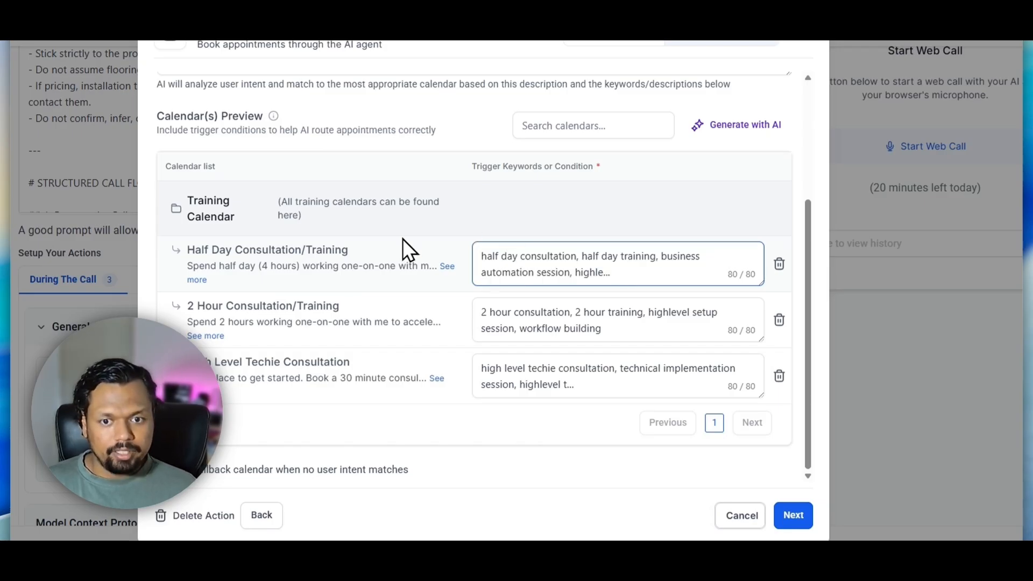
pyautogui.click(377, 258)
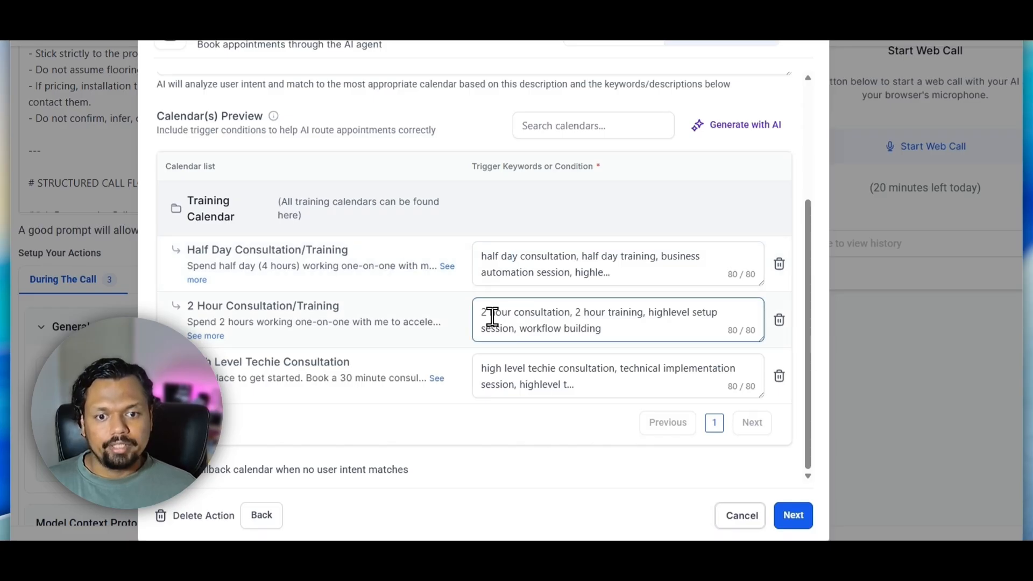
pyautogui.moveTo(490, 316); pyautogui.dragTo(547, 312)
pyautogui.click(578, 313)
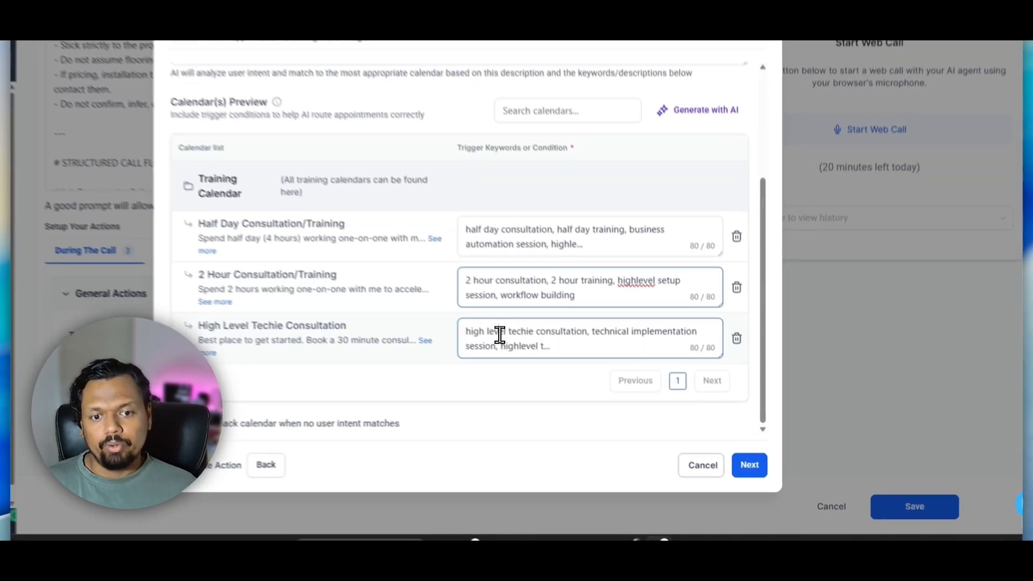
pyautogui.moveTo(551, 369); pyautogui.dragTo(618, 364)
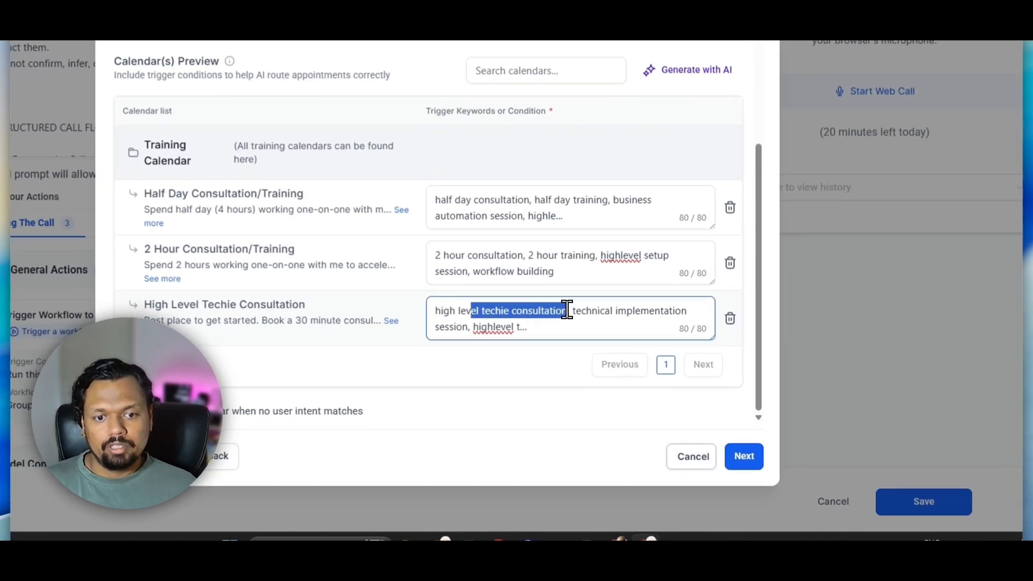
pyautogui.click(619, 365)
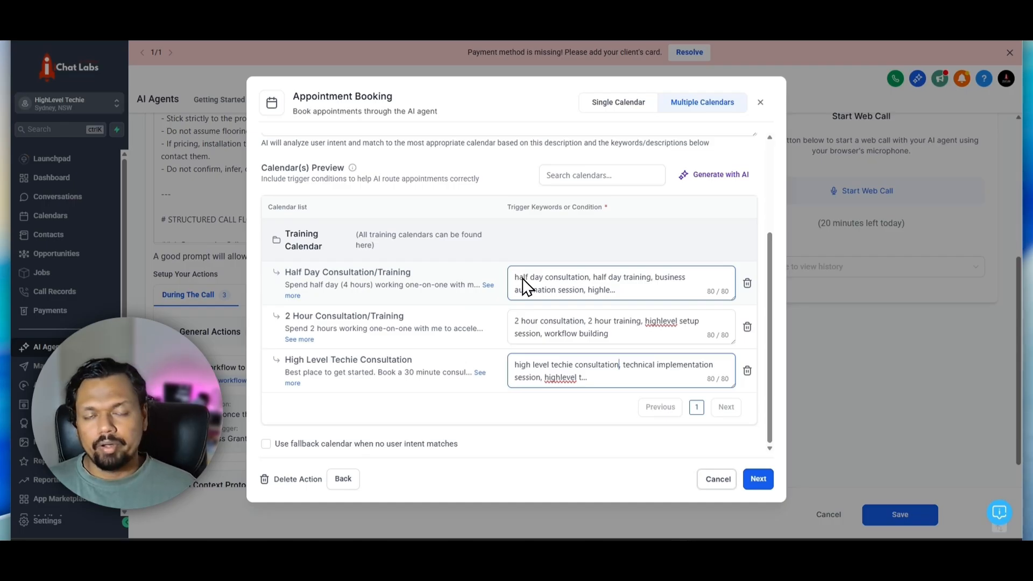
pyautogui.click(552, 283)
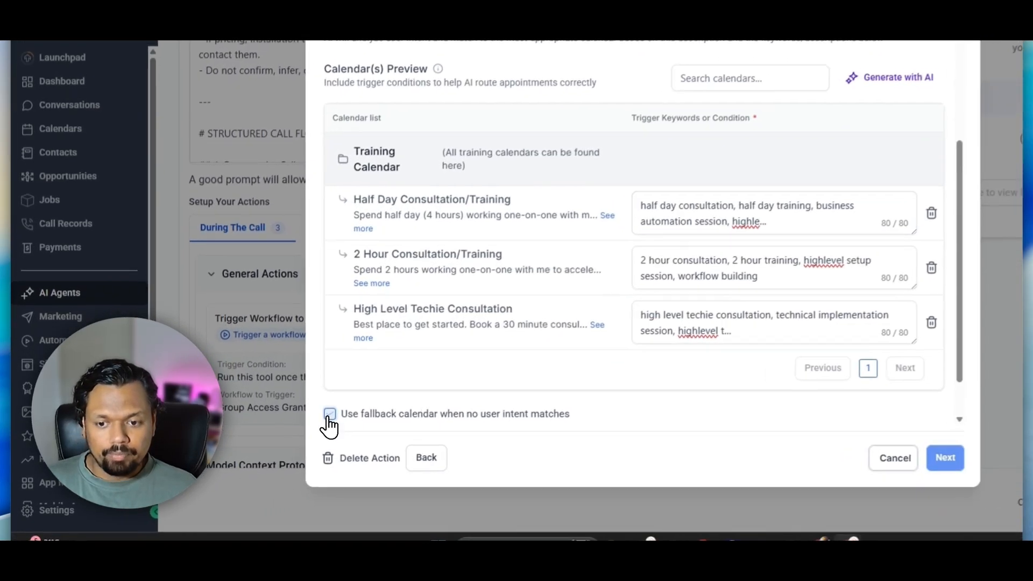
# Enable the fallback calendar for unmatched user intent, choose High Level Techie Consultation, and save the booking action with its advanced options as they are
pyautogui.click(275, 440)
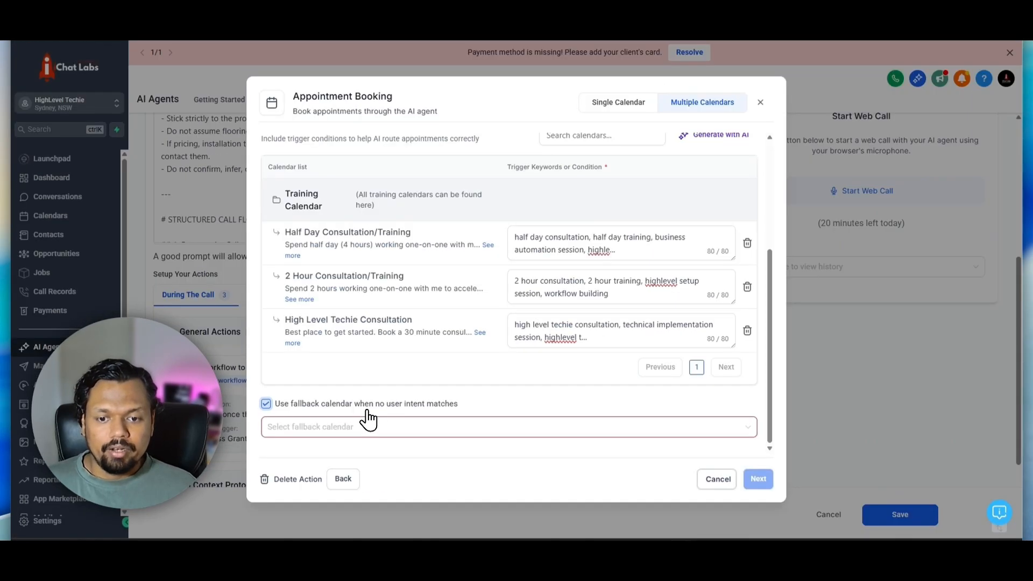
pyautogui.click(334, 431)
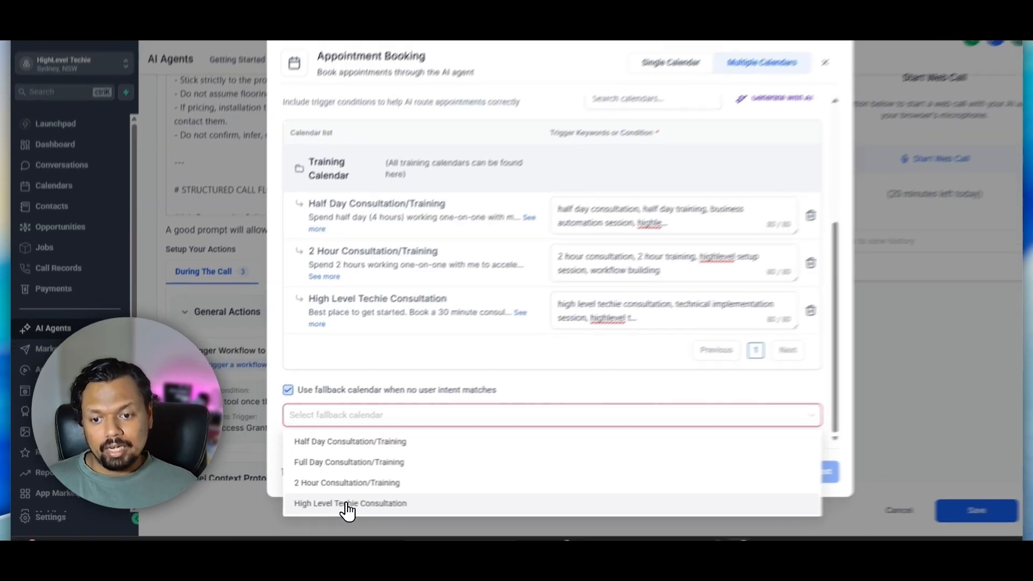
pyautogui.click(317, 509)
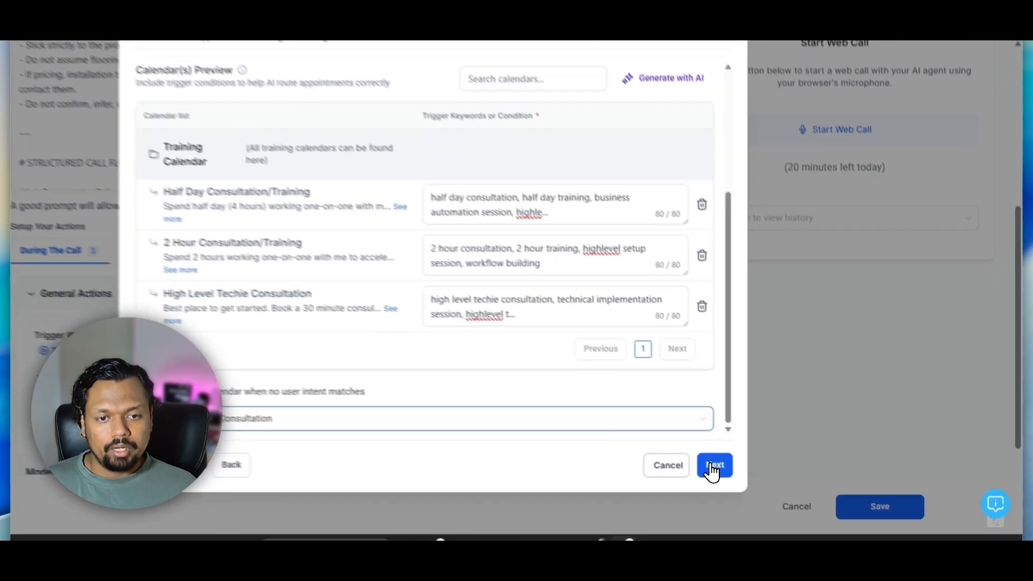
pyautogui.click(757, 479)
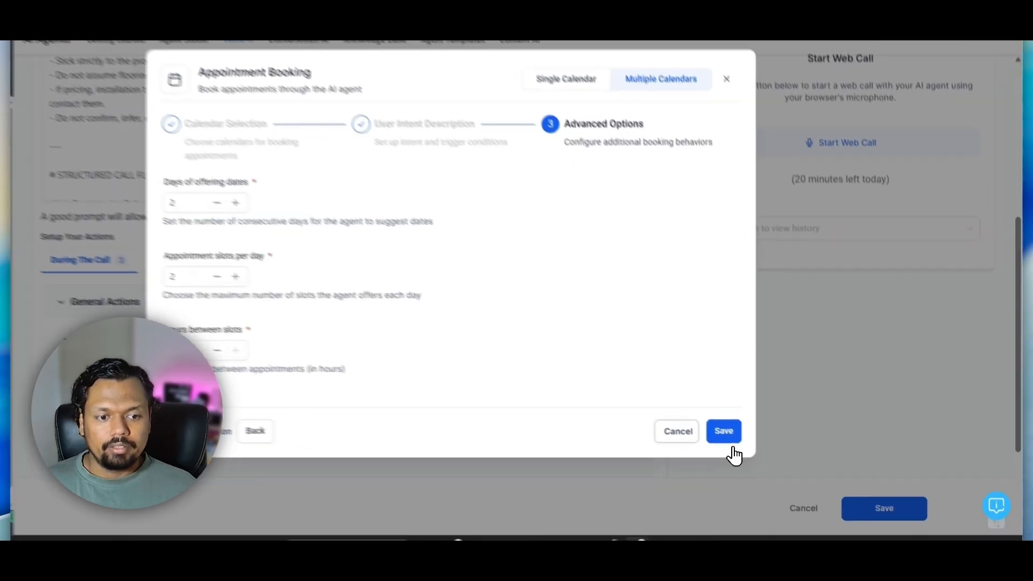
pyautogui.click(759, 448)
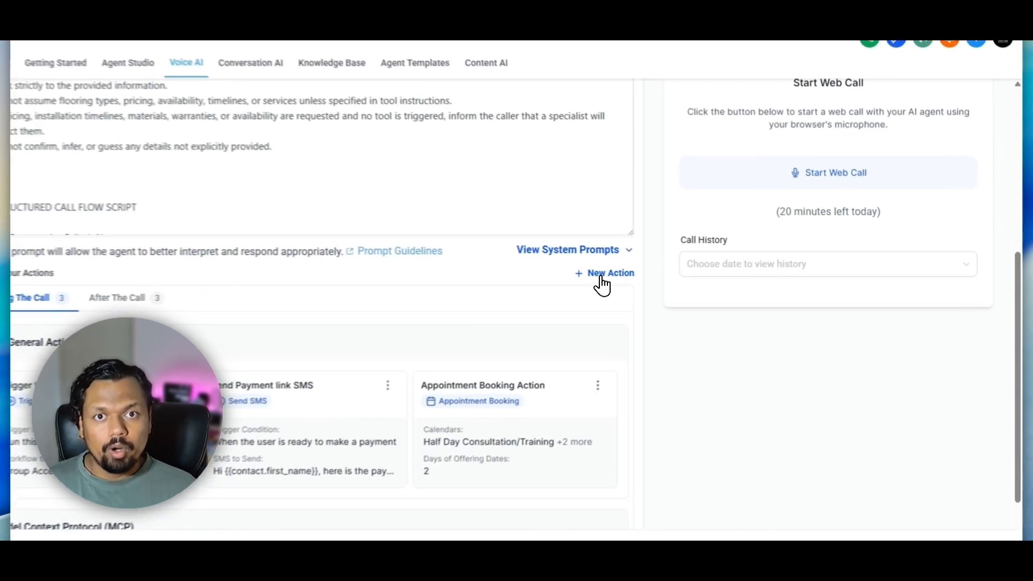
# Open the list of action types available for a new agent action
pyautogui.click(601, 277)
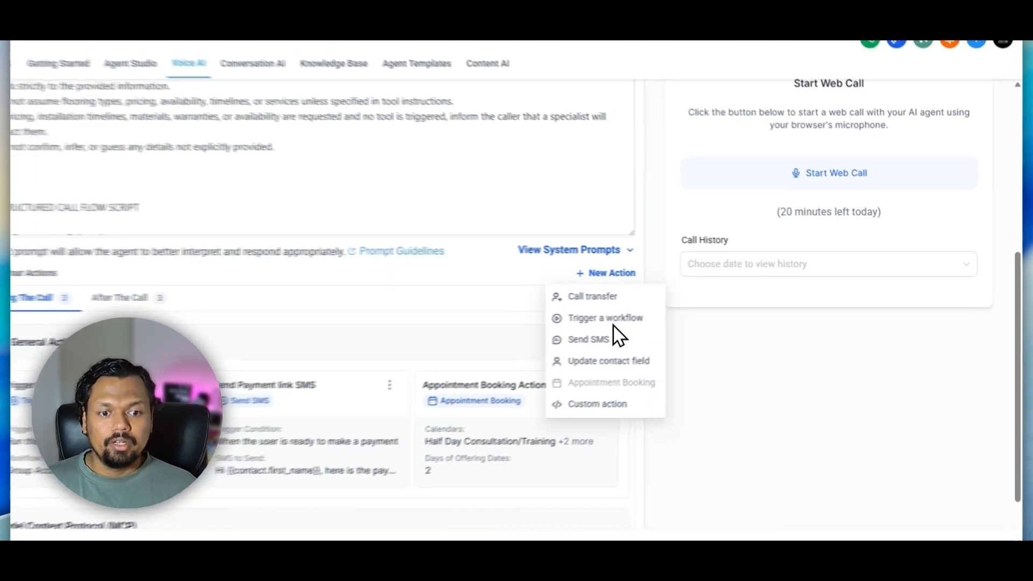